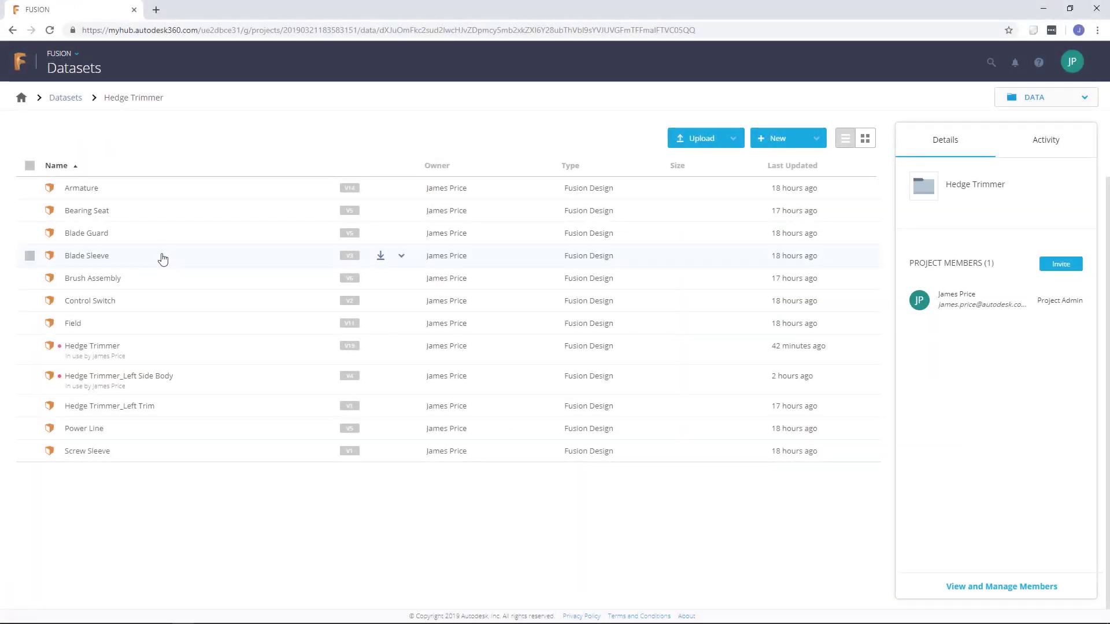
Step: Open the options dropdown for the Bearing Seat design in the Hedge Trimmer list
click(402, 211)
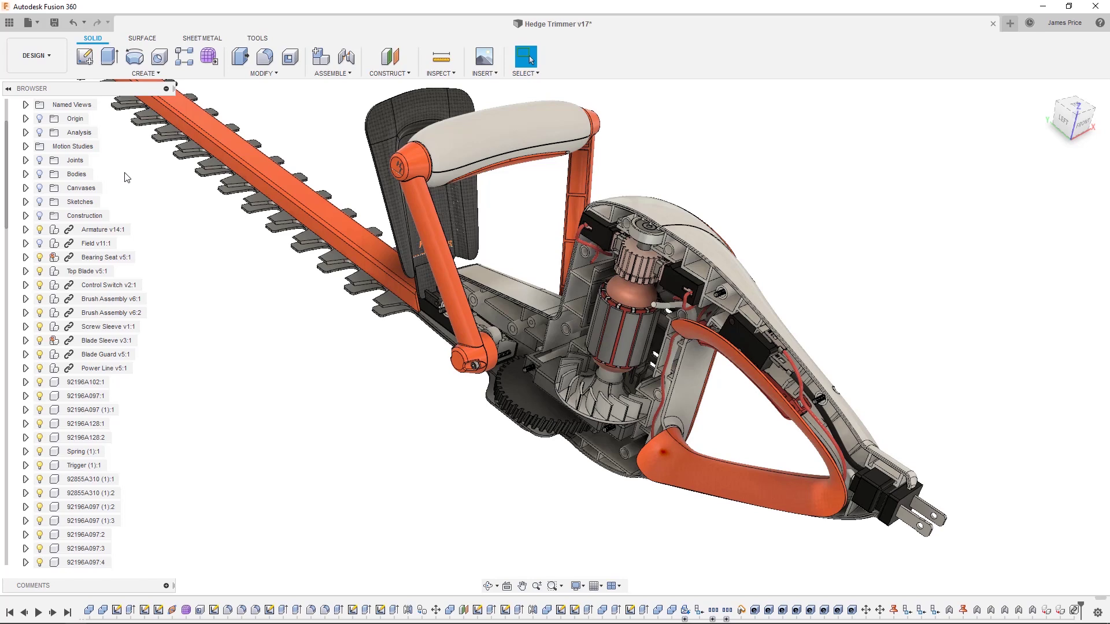
Step: Look into the Datasets project, then the Assets library project's People tab
click(9, 22)
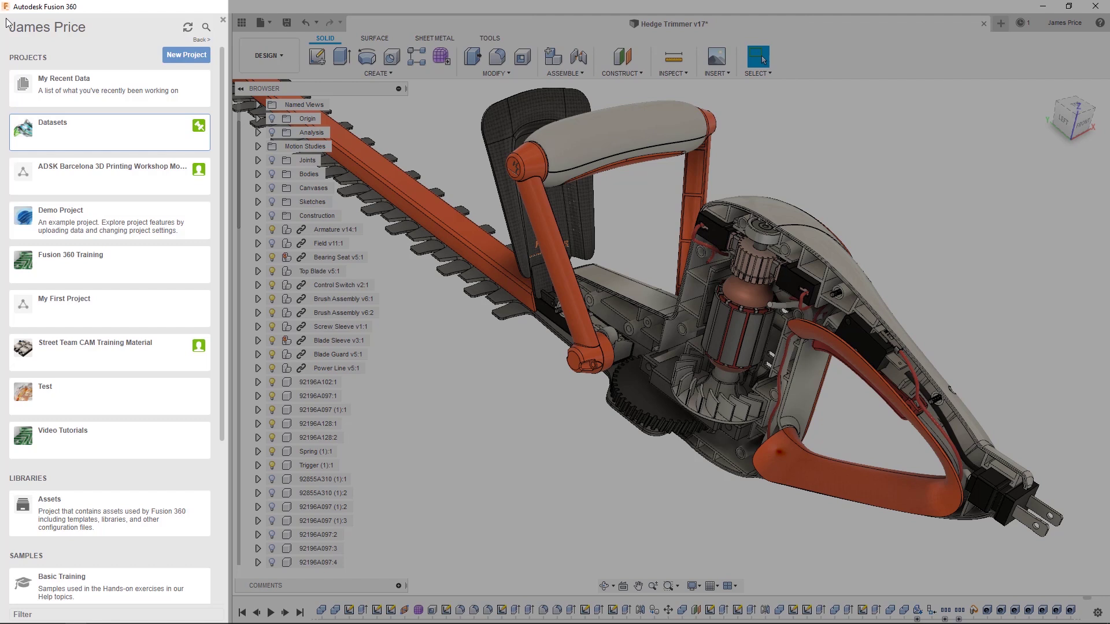
click(80, 137)
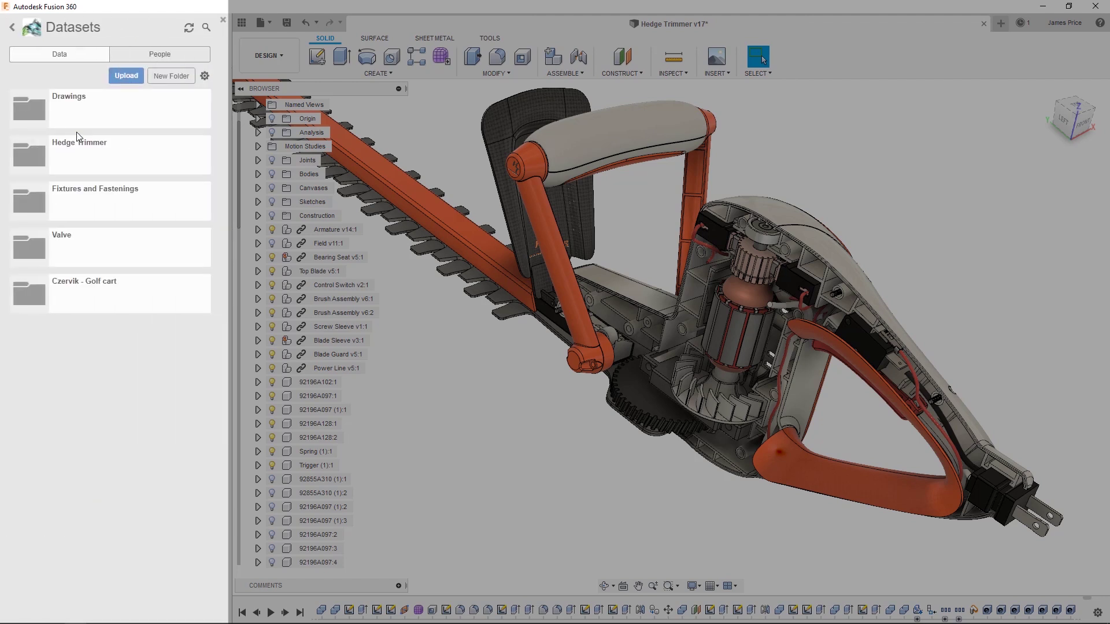
click(11, 28)
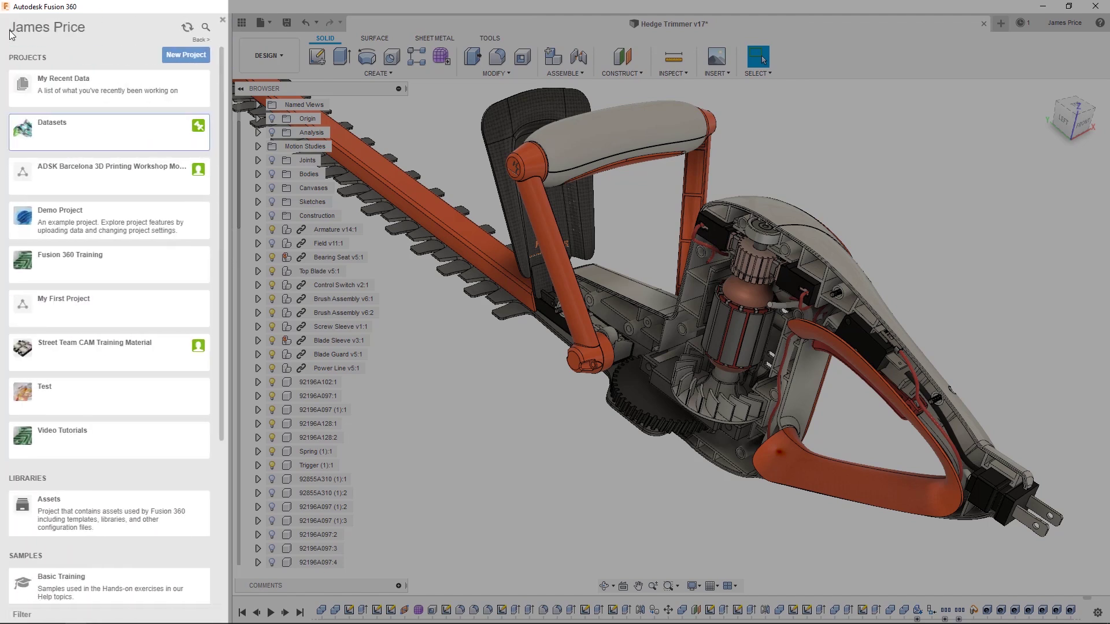
click(123, 509)
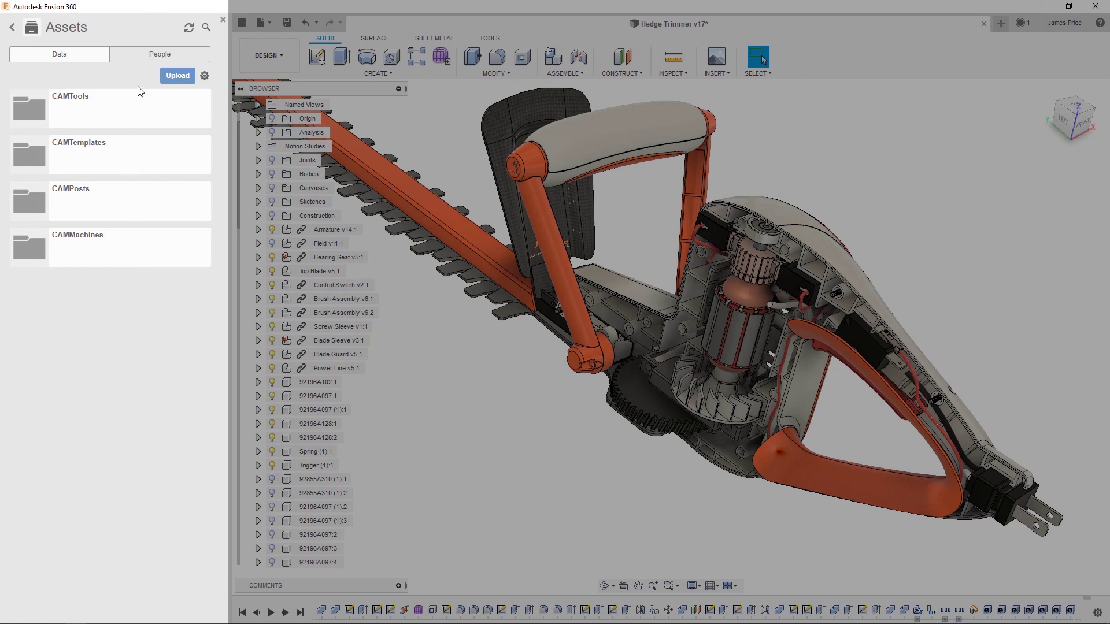
click(150, 57)
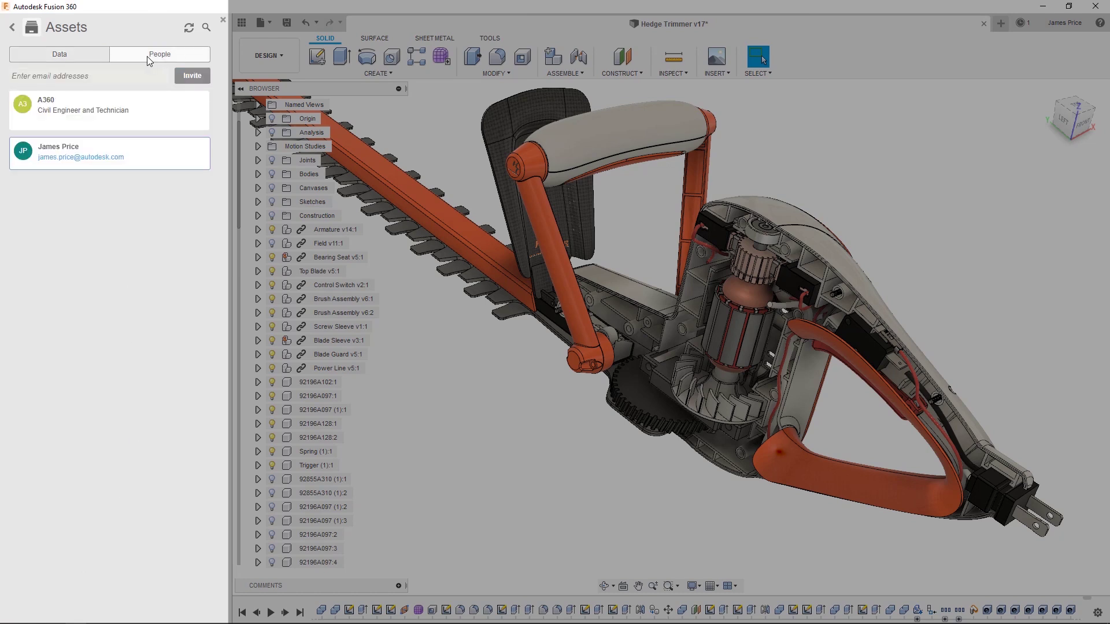
click(12, 27)
Step: Browse the Workshops & Events Test, Validate and Explore Alternatives folder, then reopen Datasets
scroll(46, 280, down, 5)
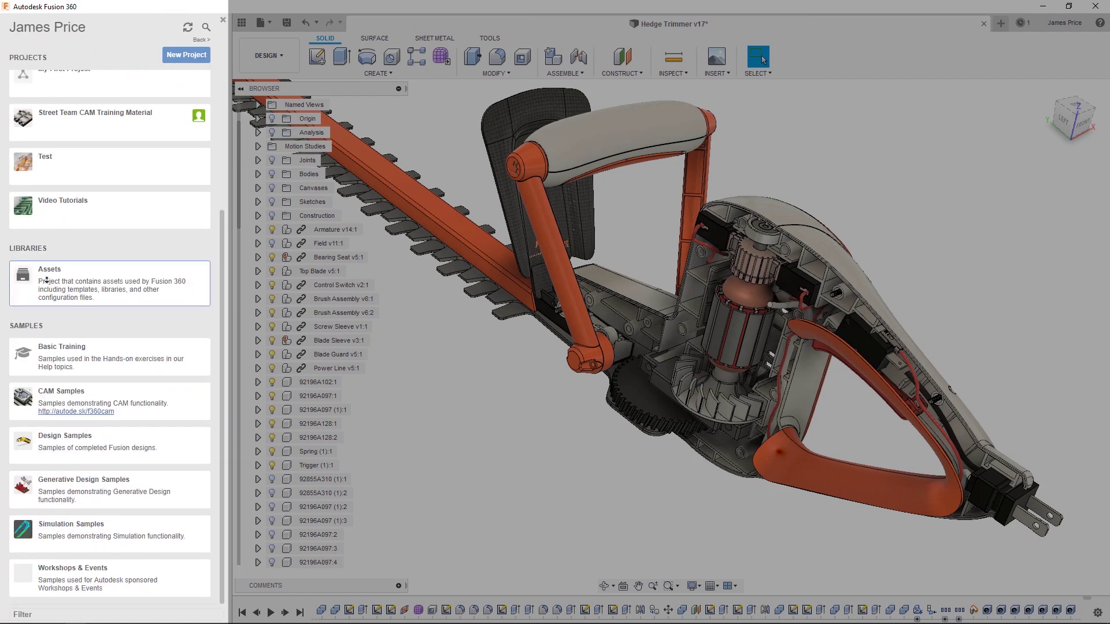
click(134, 577)
click(111, 109)
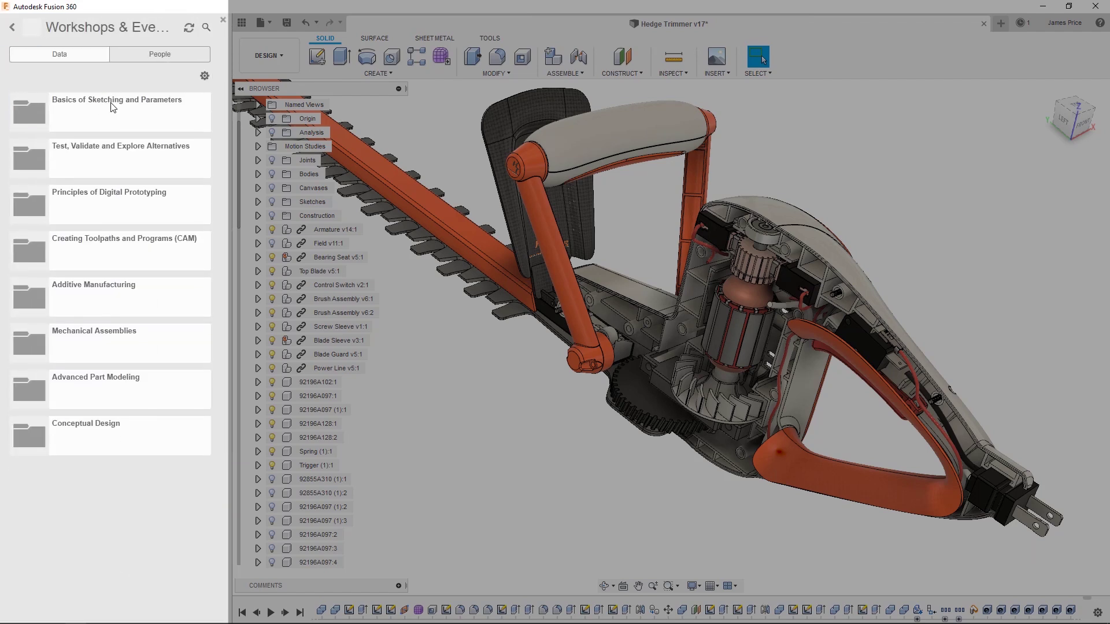
click(113, 157)
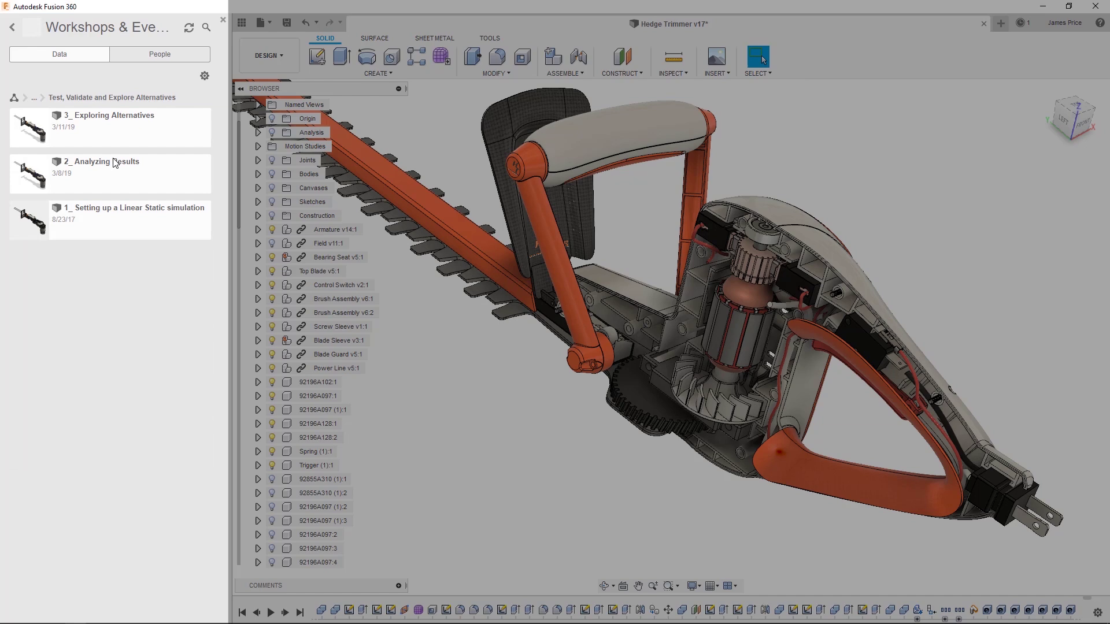
click(12, 28)
scroll(101, 122, up, 5)
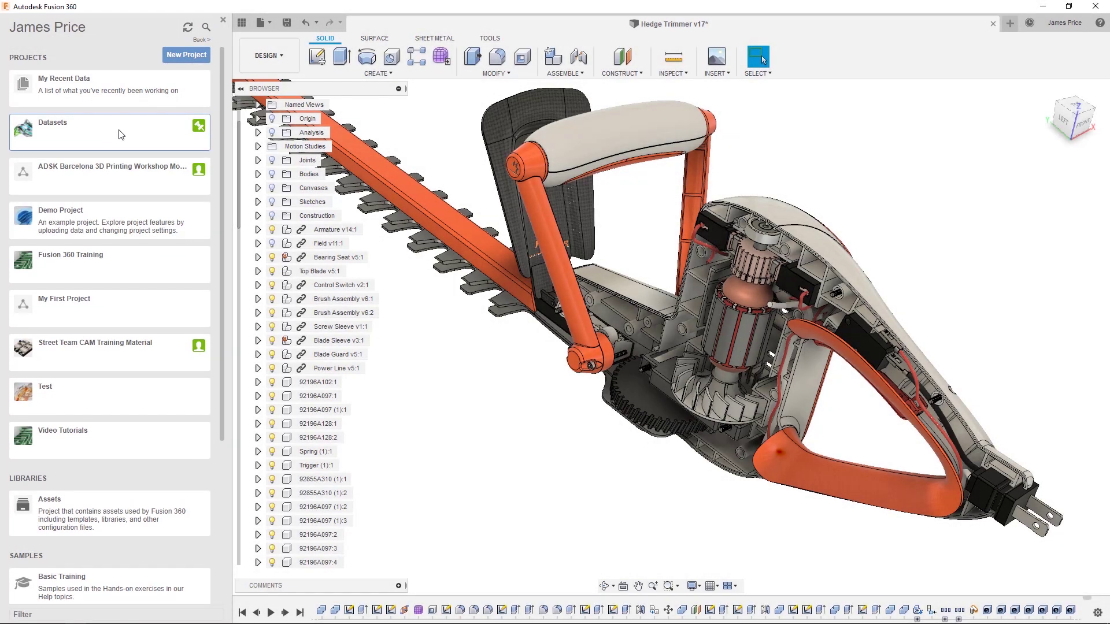
click(110, 127)
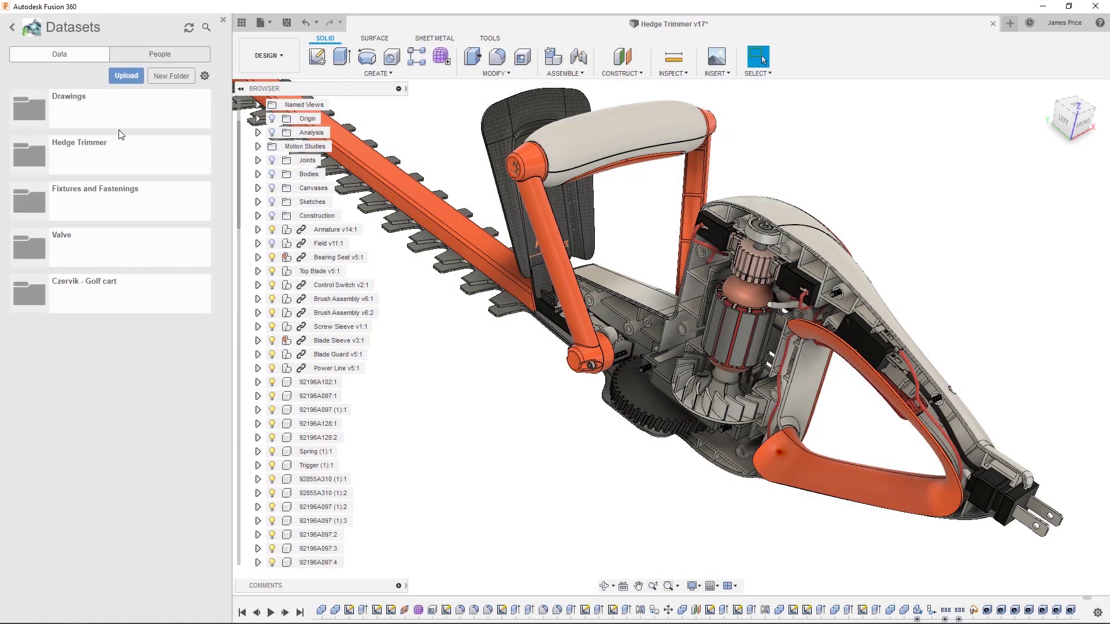
Step: Insert Hedge Trimmer_Left Side Body into the current design and activate the saved NamedView
click(133, 150)
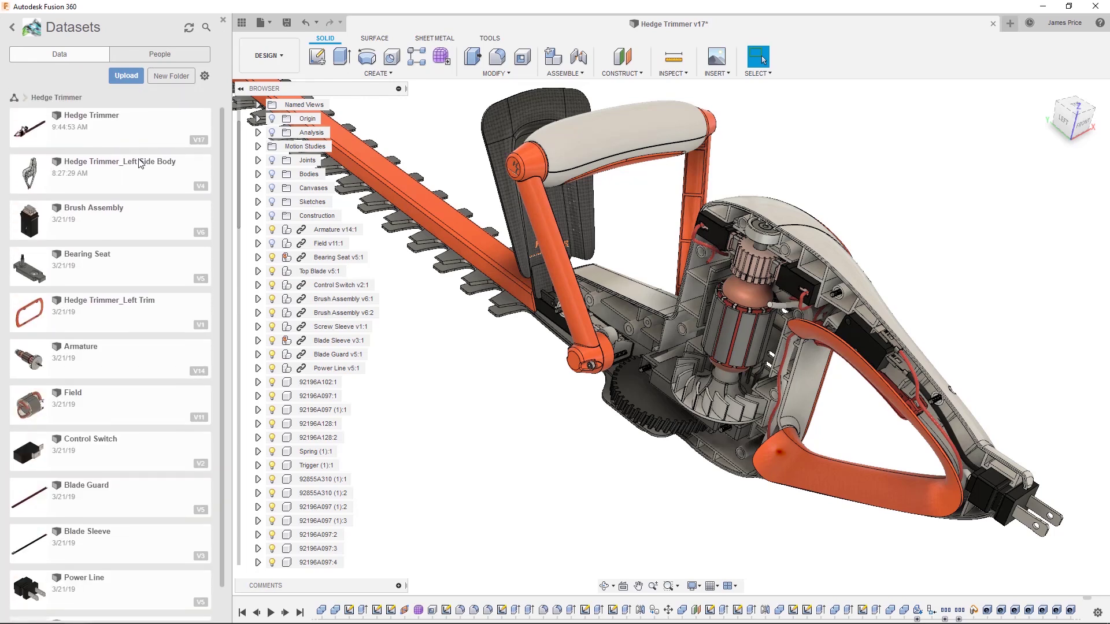
right_click(138, 168)
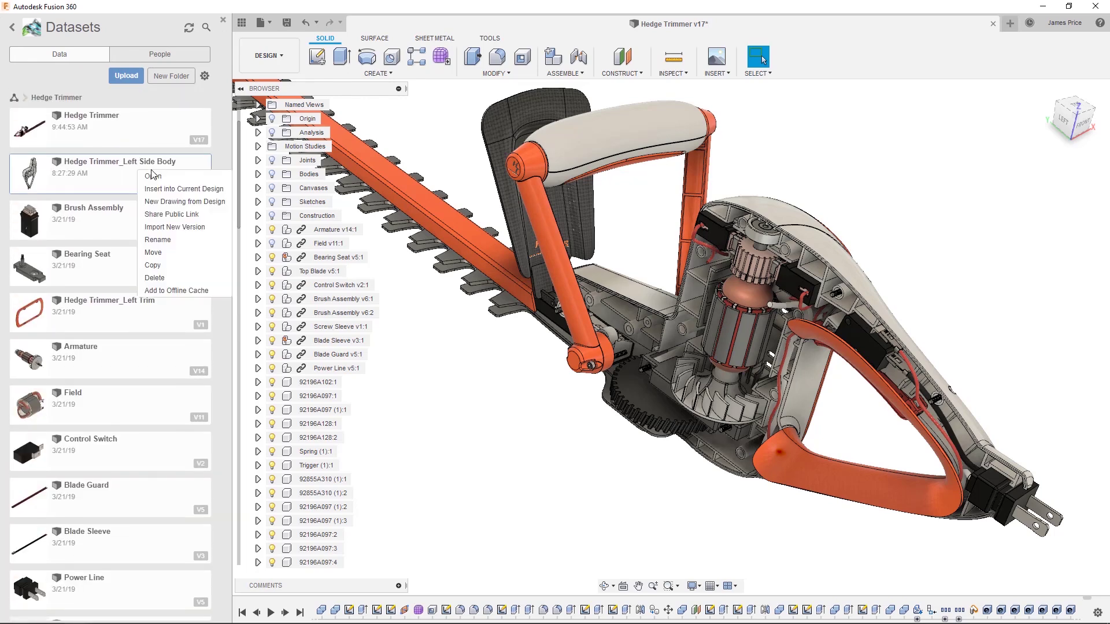
click(223, 189)
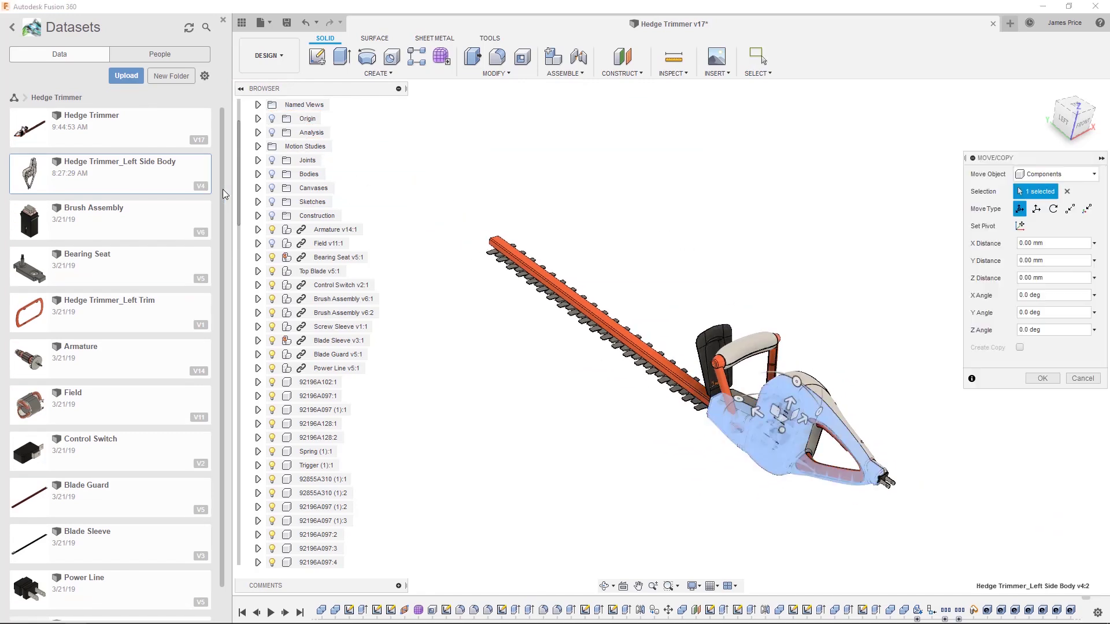
click(258, 105)
double_click(314, 174)
click(258, 106)
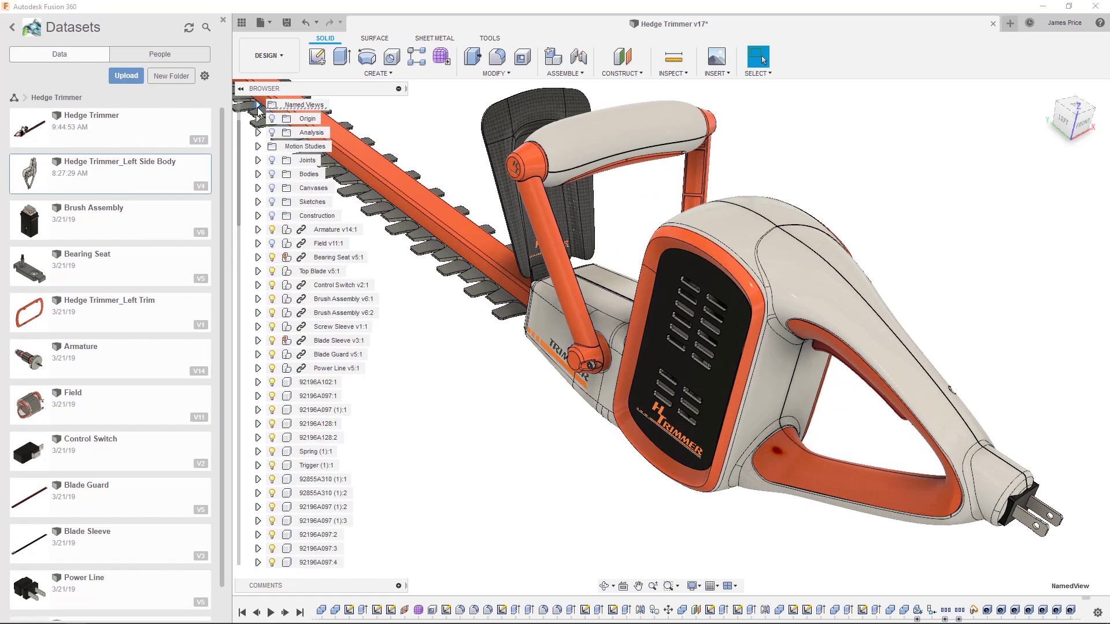
Step: Toggle public link sharing for the Hedge Trimmer design on and off, then close it
right_click(175, 129)
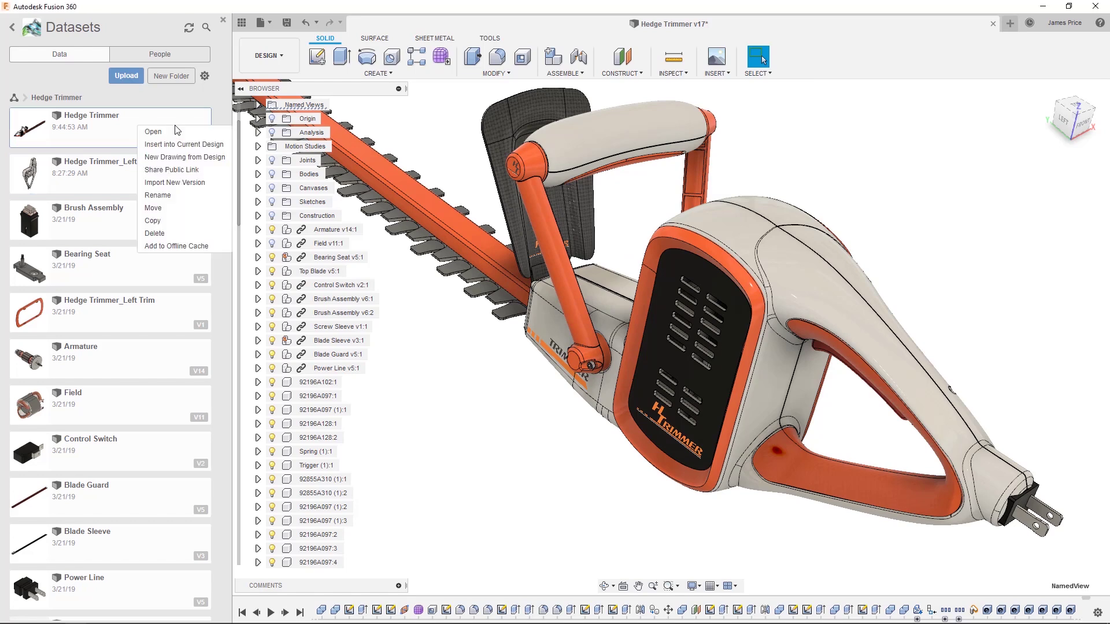
click(205, 169)
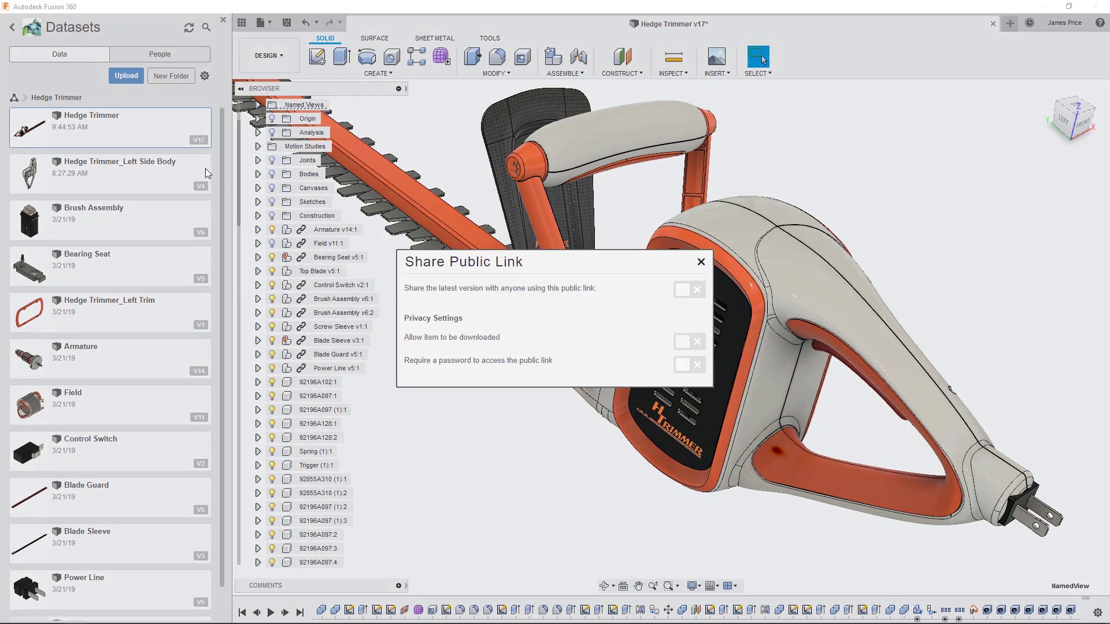
click(680, 292)
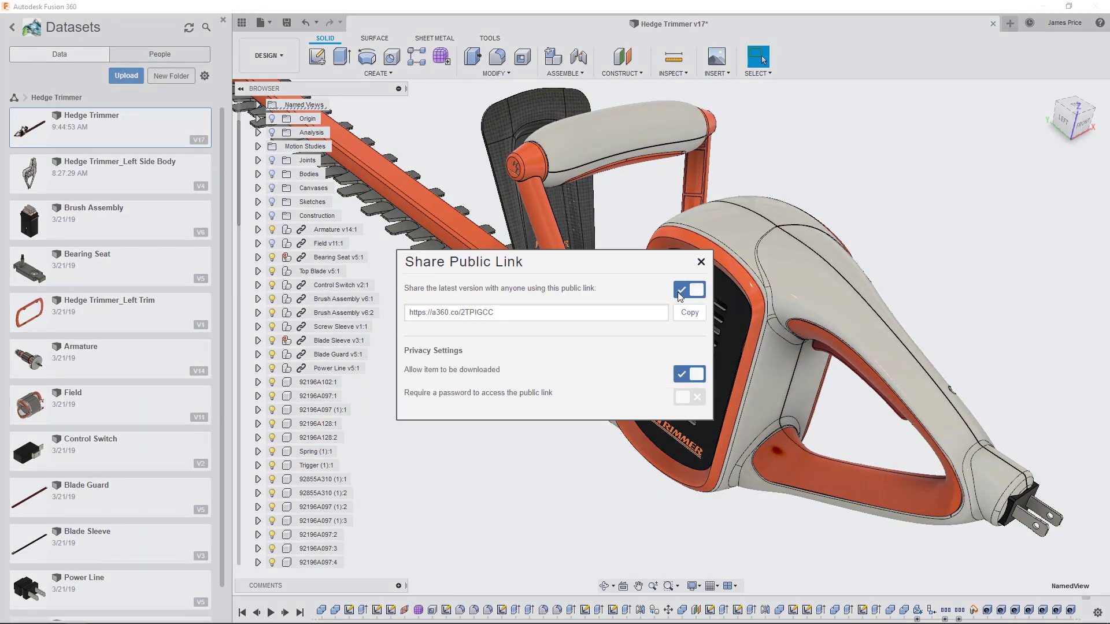
click(680, 293)
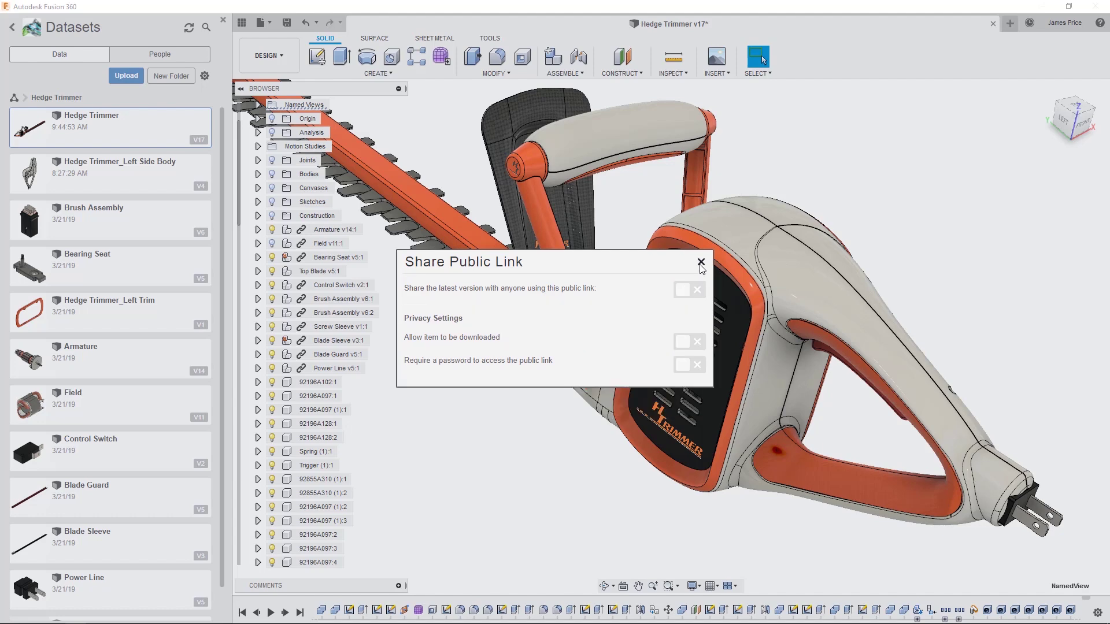
click(700, 262)
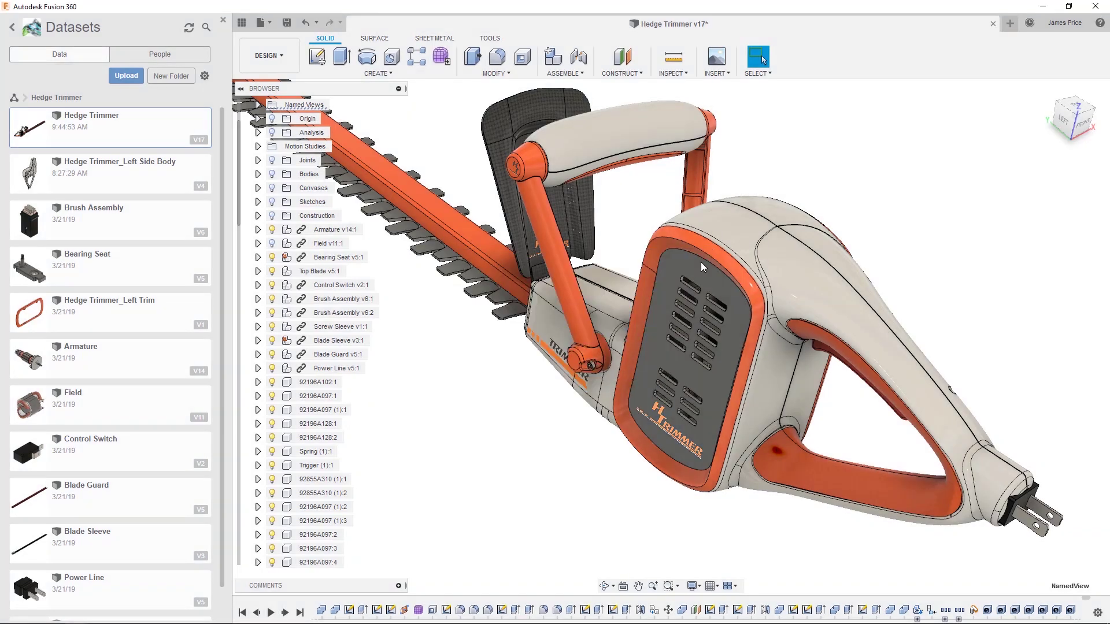
Step: Check Left Side Body's Uses and Used In details, showing it is used in Hedge Trimmer V17
click(201, 188)
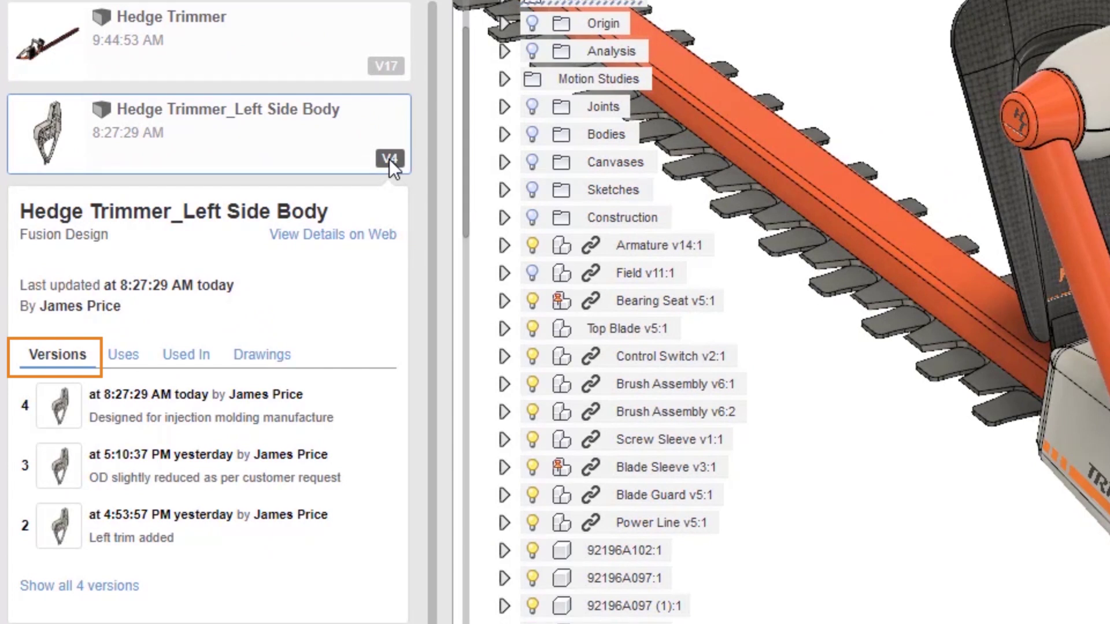
click(116, 359)
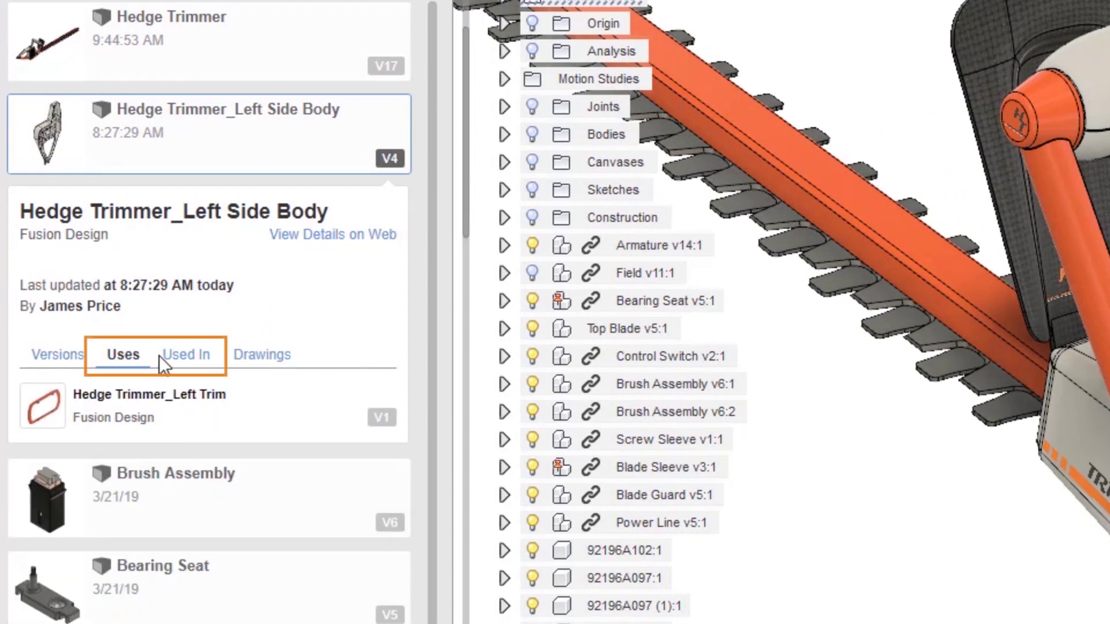
click(183, 352)
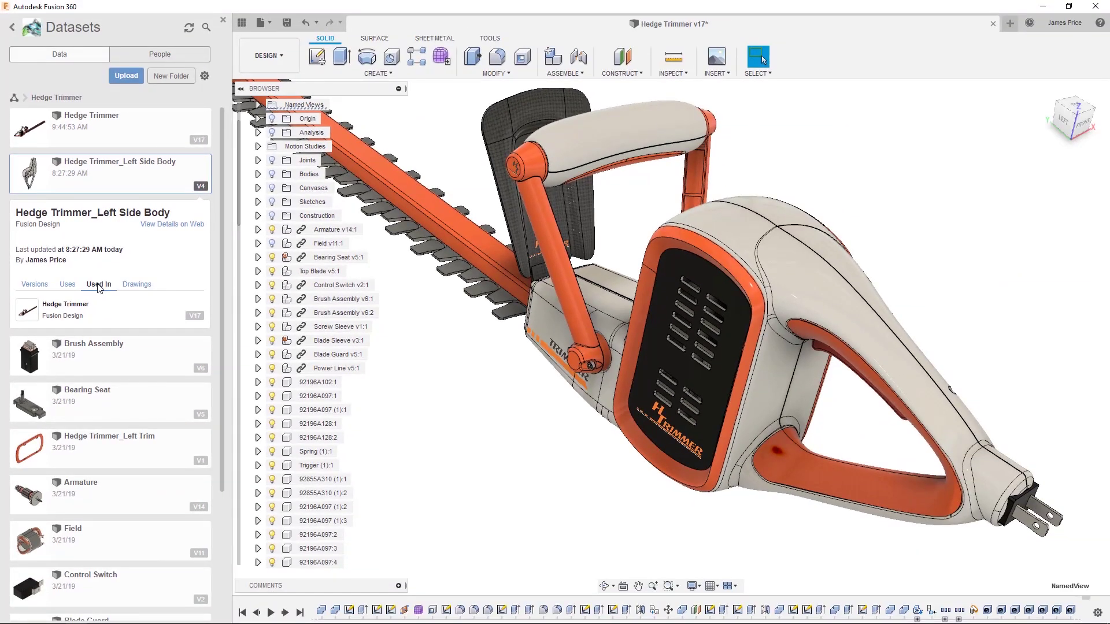
Step: Close the data panel, review the workspace list, and turn the model to its left view
click(223, 21)
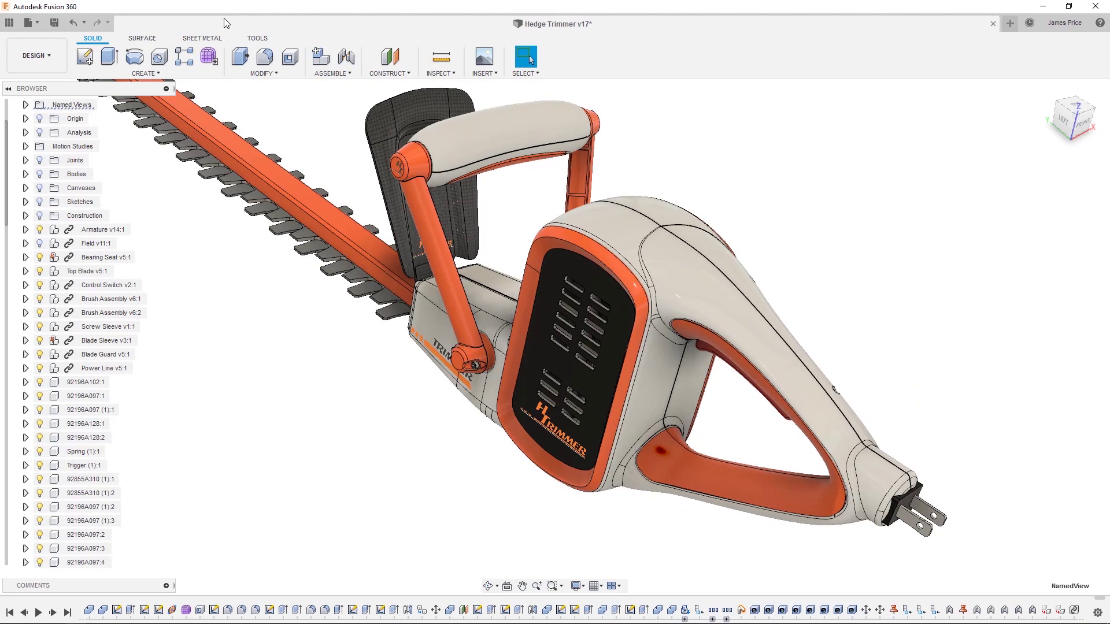
click(14, 59)
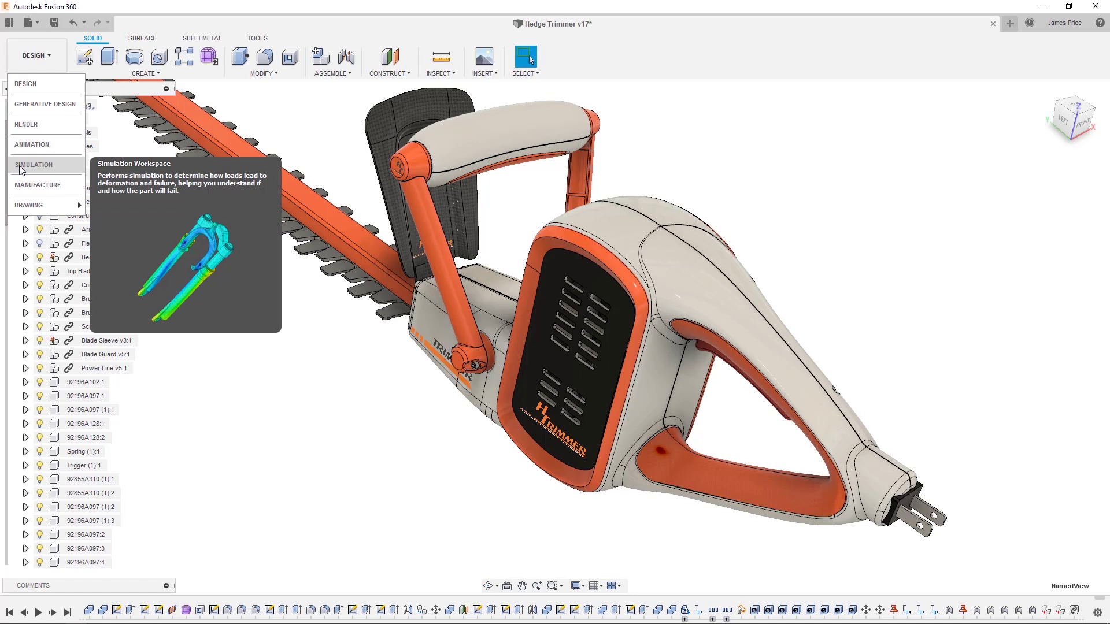
click(18, 58)
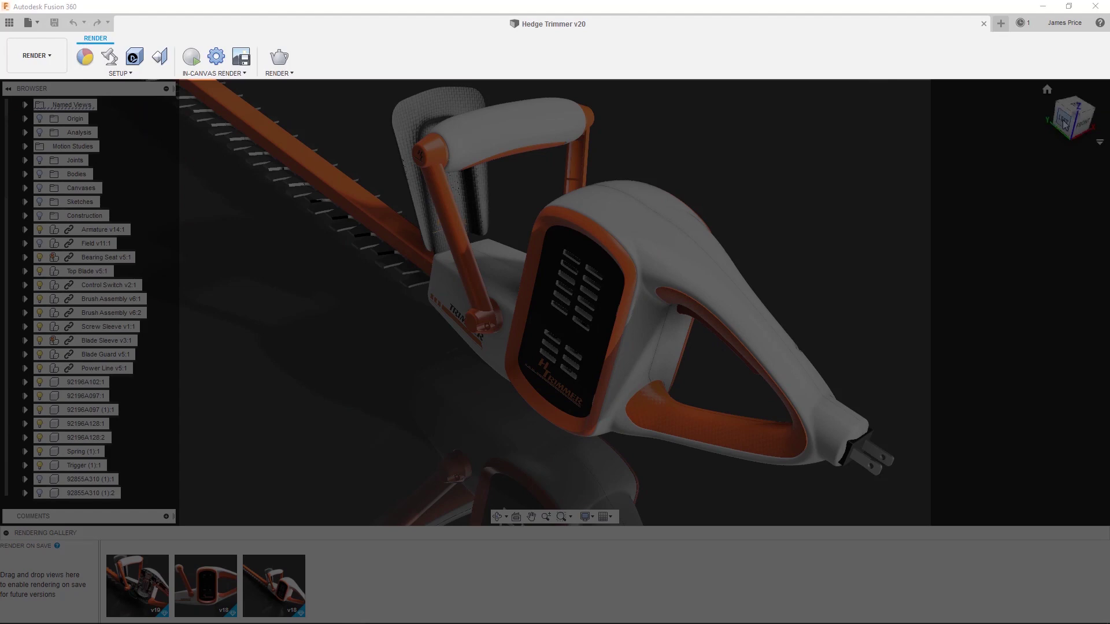
click(1060, 120)
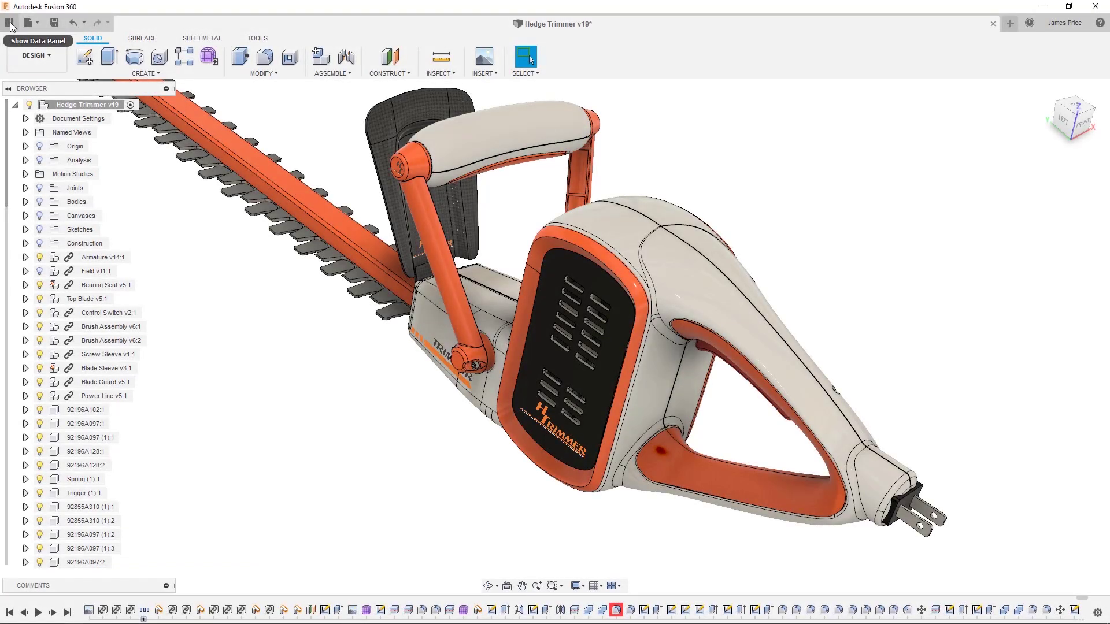
Step: Open Hedge Trimmer_Left Side Body in its own tab, set a front isometric view, and show the account menu
click(9, 23)
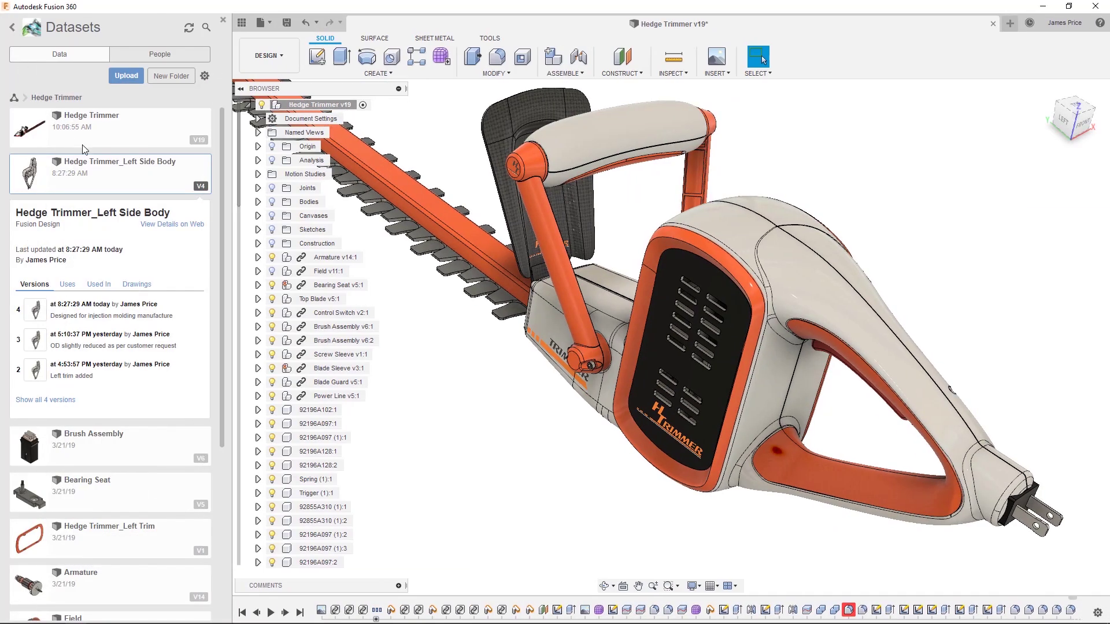
right_click(120, 171)
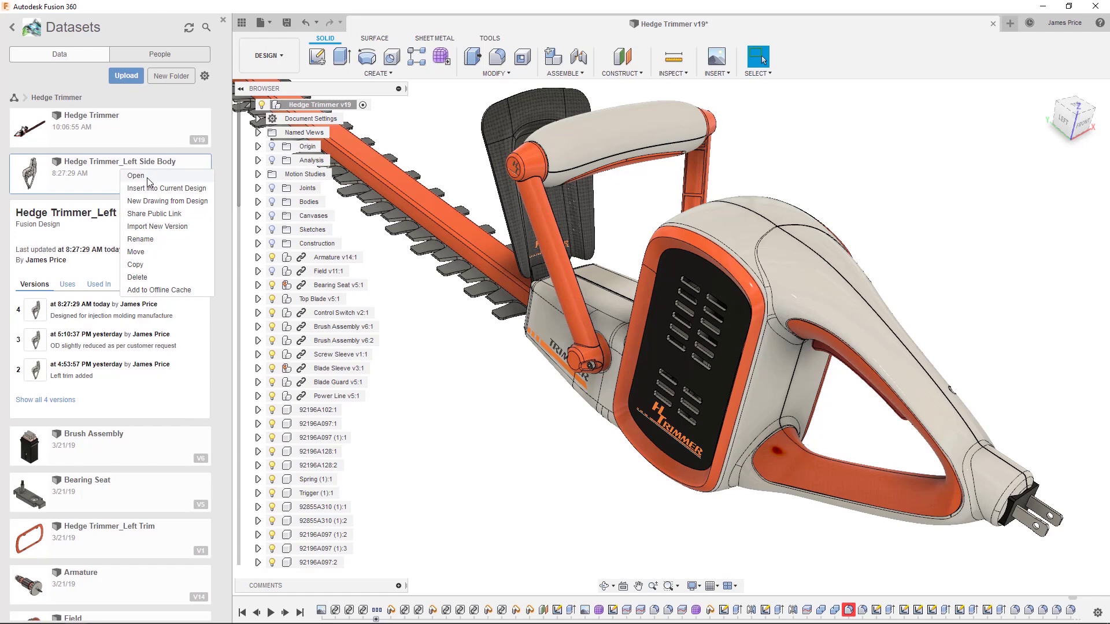
click(148, 178)
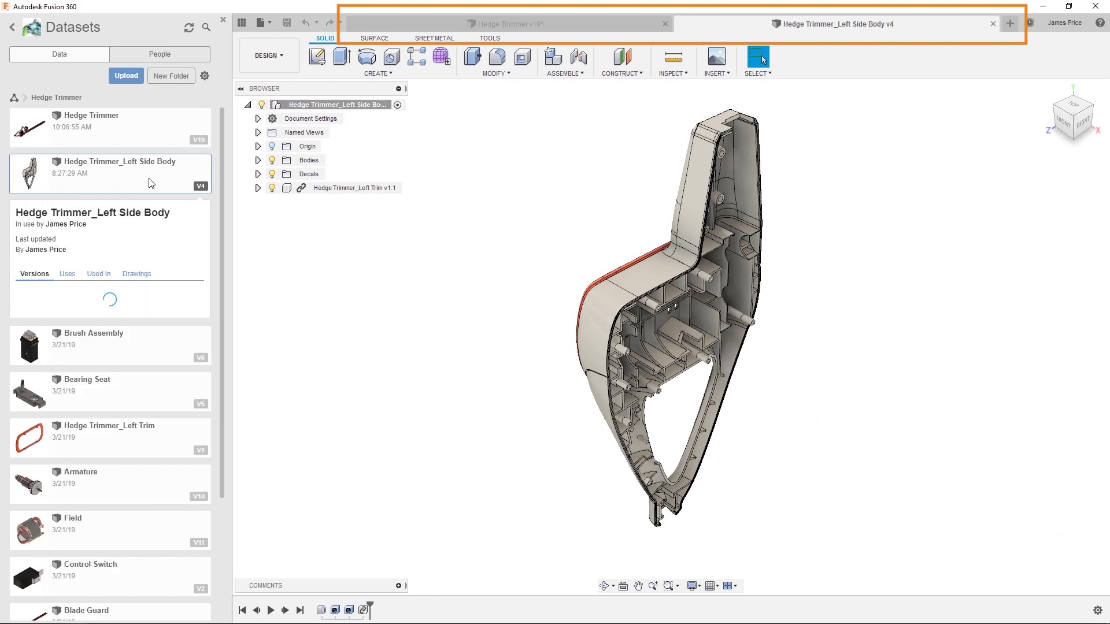
click(1061, 119)
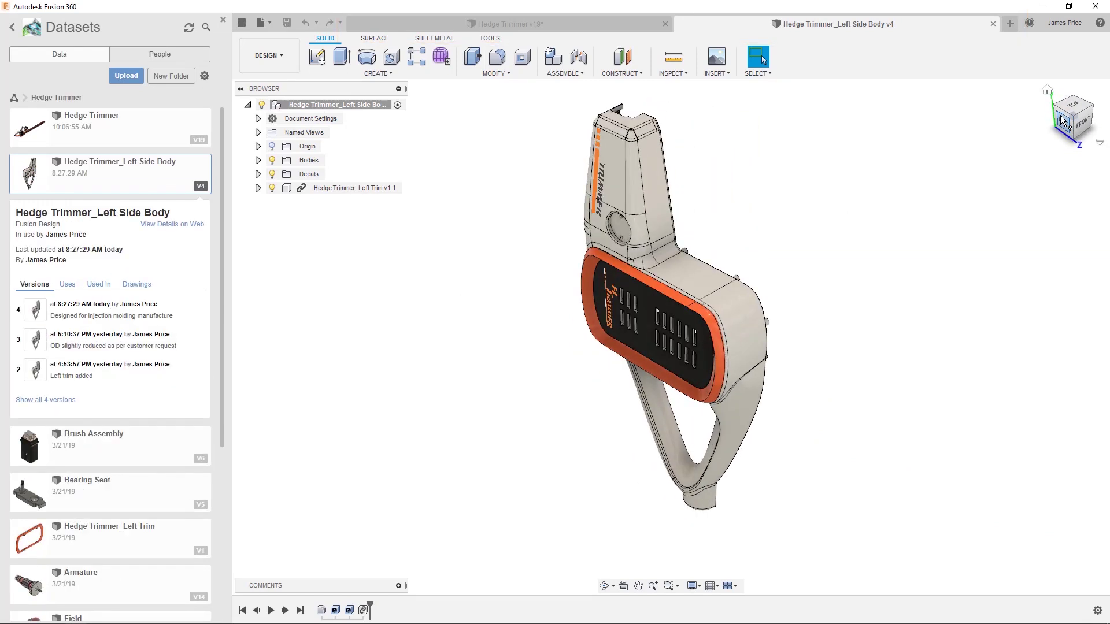
click(1062, 24)
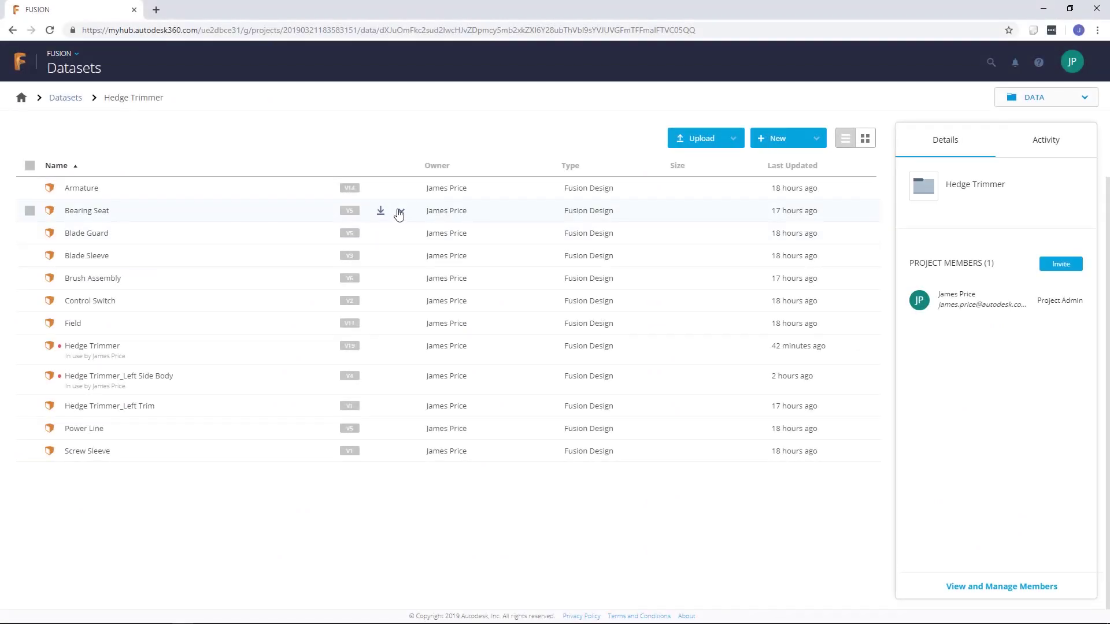
Step: Show the actions dropdown for the Bearing Seat file in the web hub
click(399, 213)
Step: Edit Bearing Seat's Sketch3 in the browser, then check its download formats and project sections
click(389, 260)
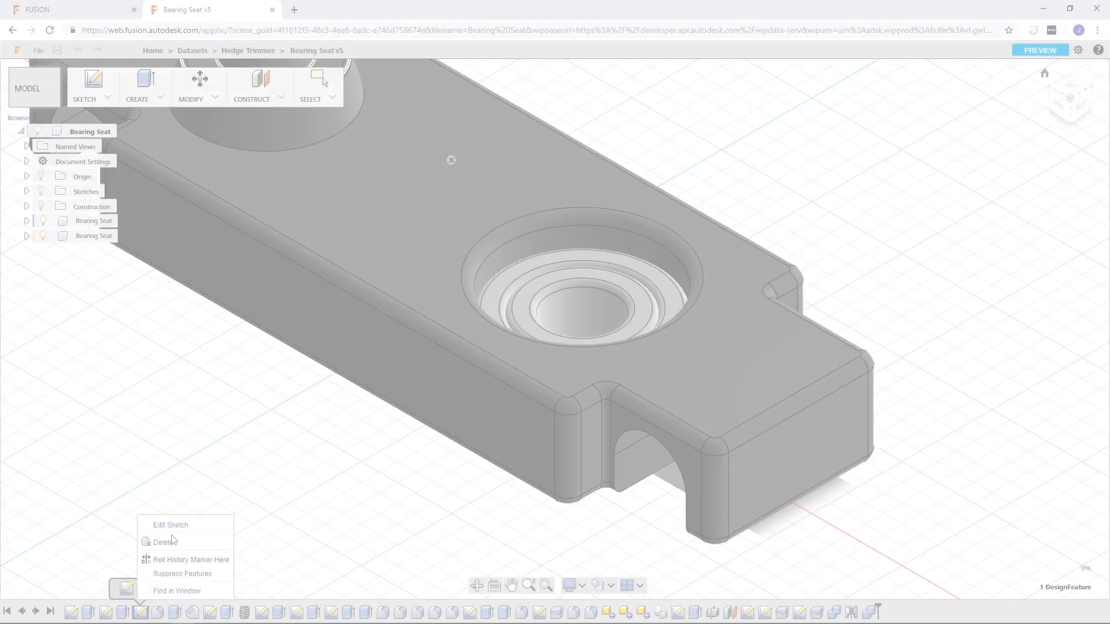
click(190, 522)
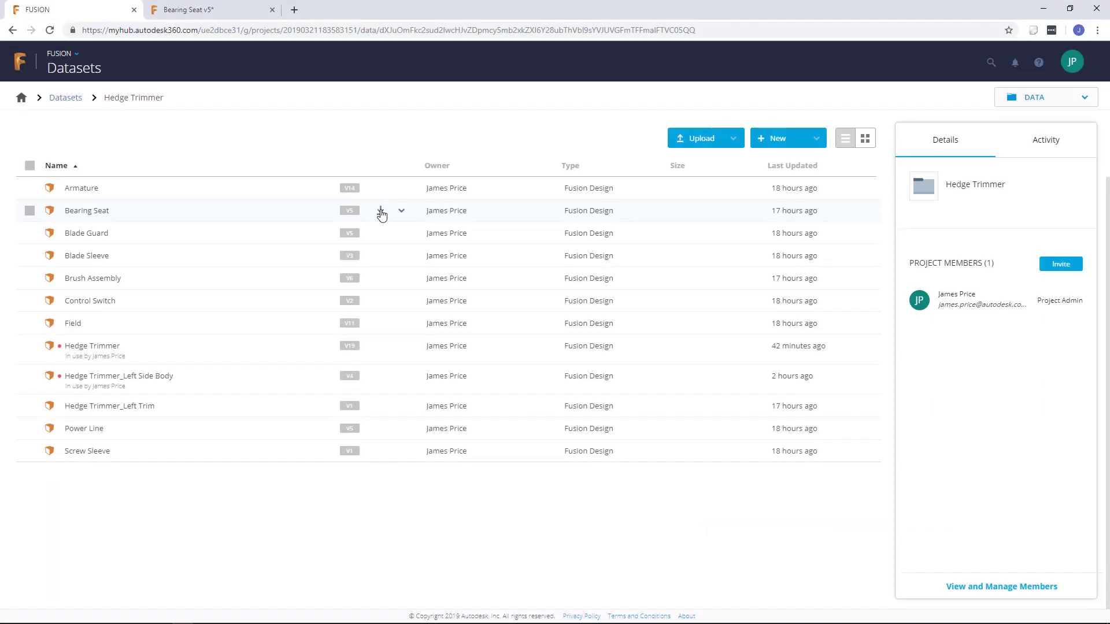
click(381, 211)
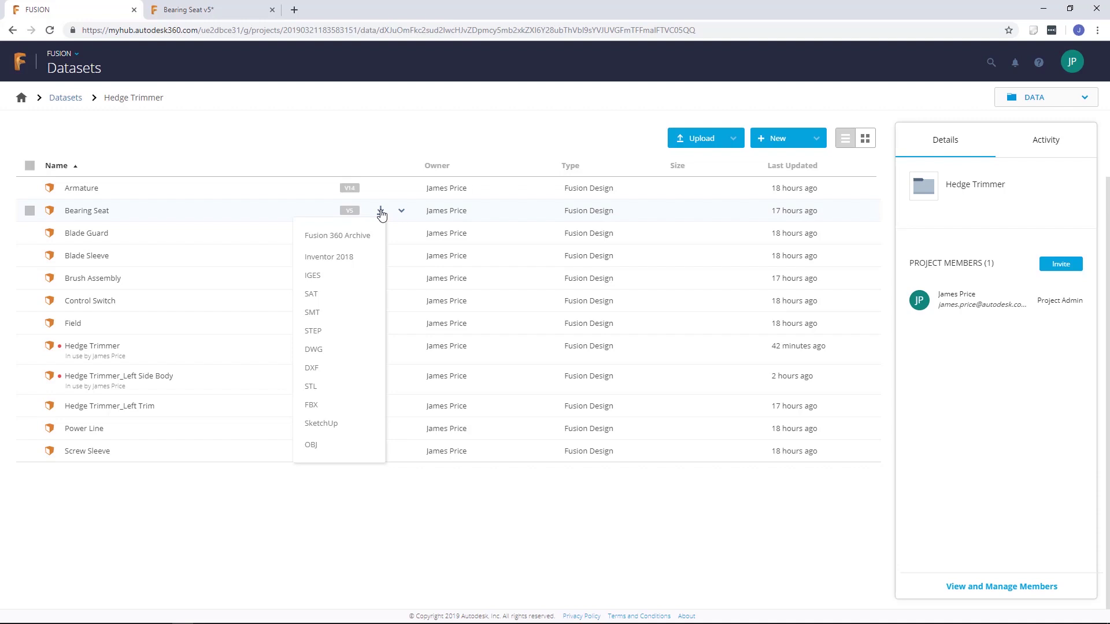
click(381, 213)
click(1042, 100)
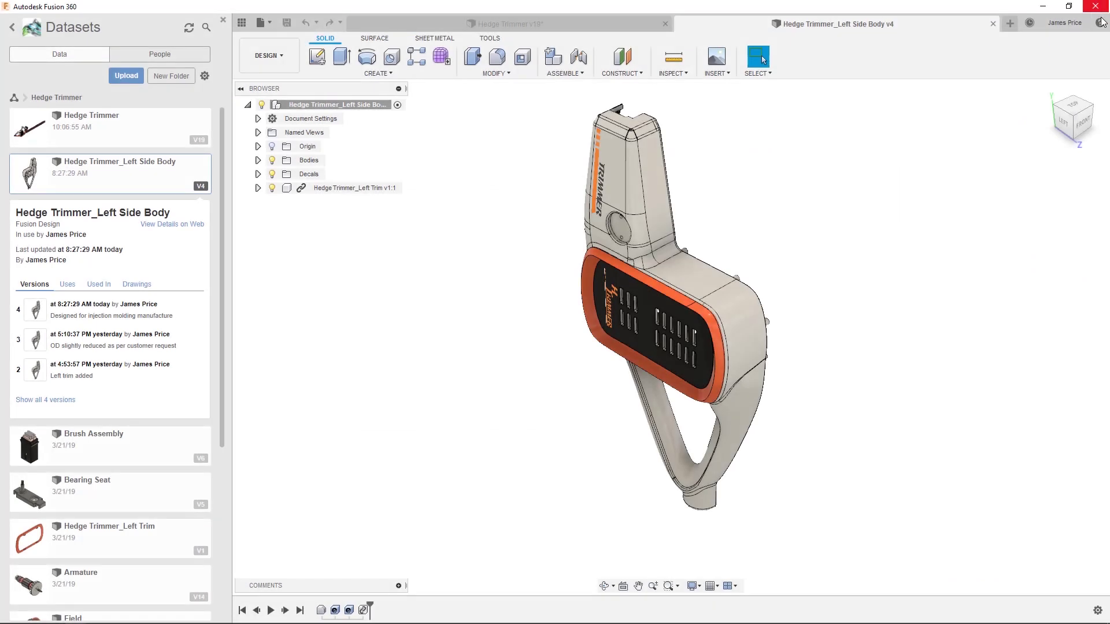
Step: Show the Learning Panel, then sketch a 2-point rectangle from the origin on the front plane
click(1101, 24)
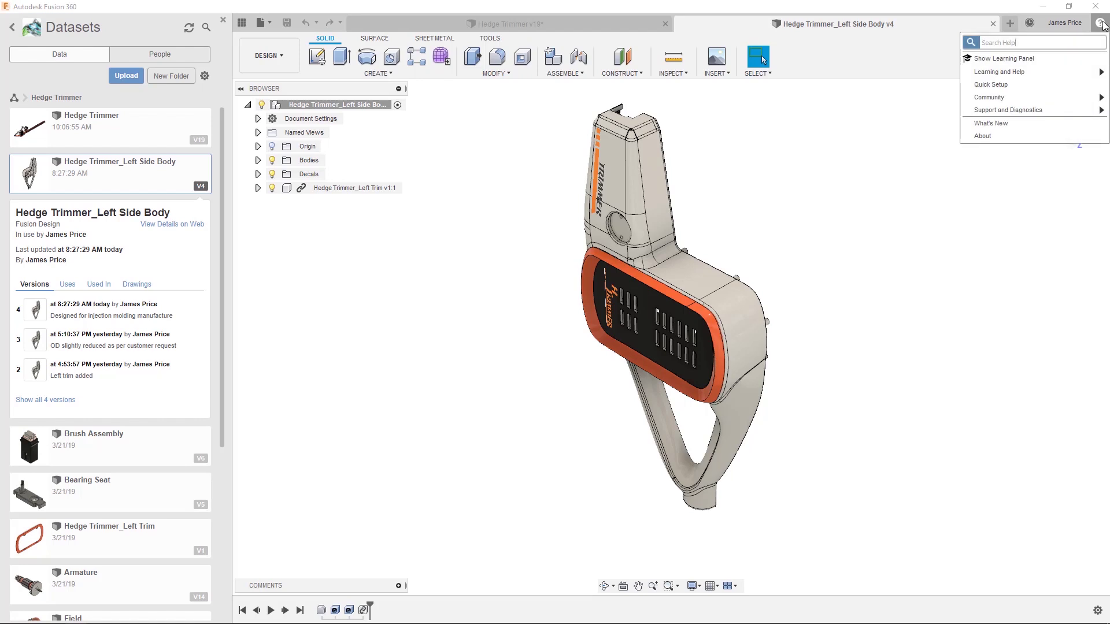
click(1046, 57)
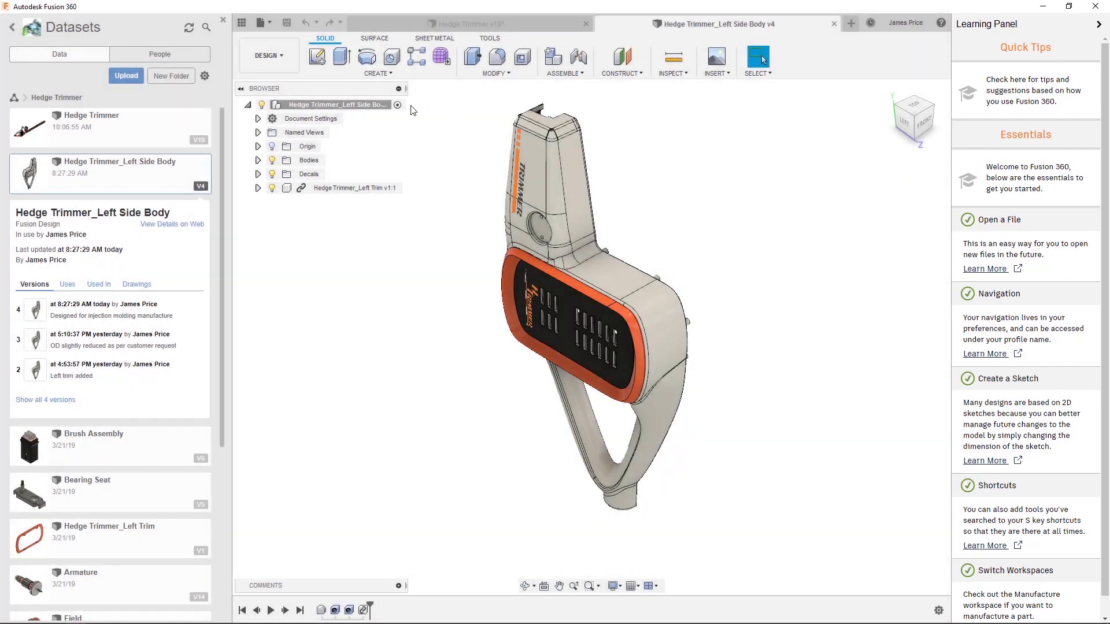
click(318, 66)
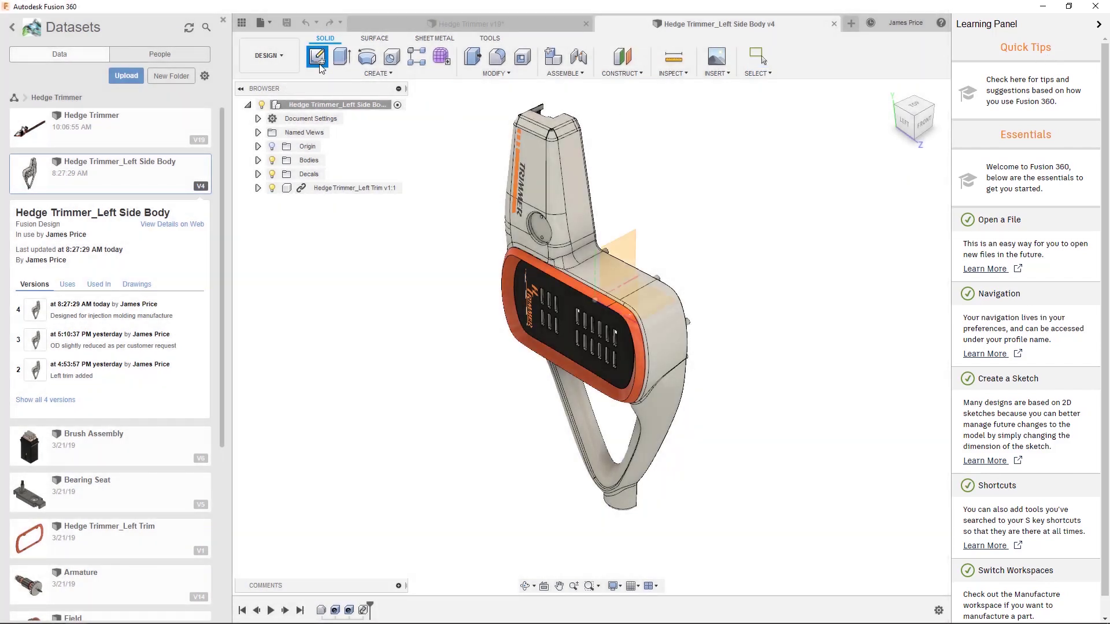
click(623, 247)
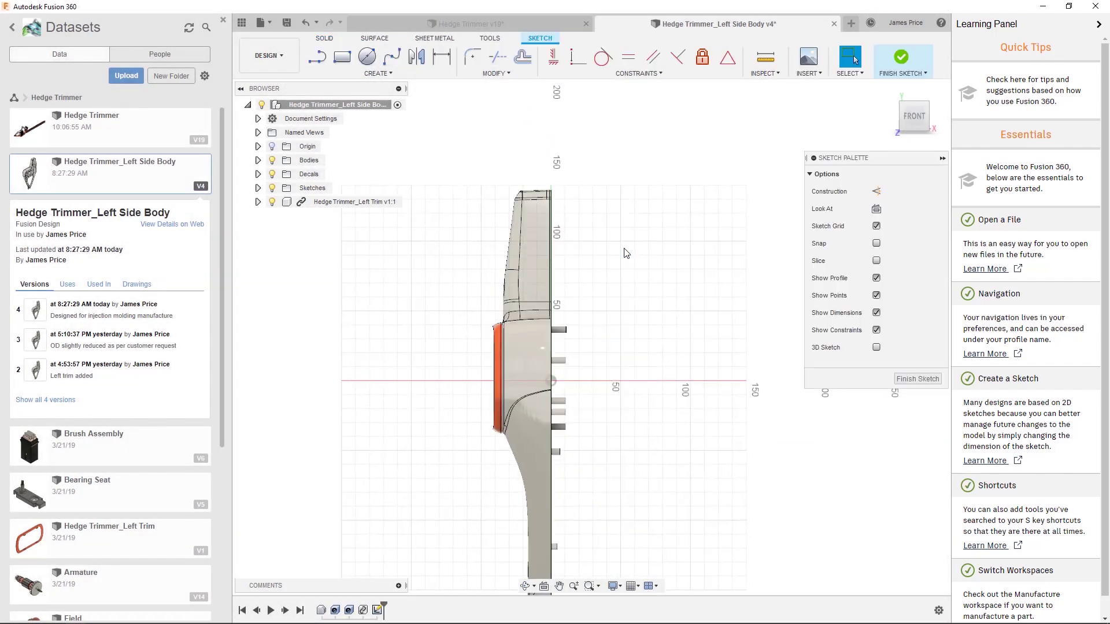
key(r)
click(551, 381)
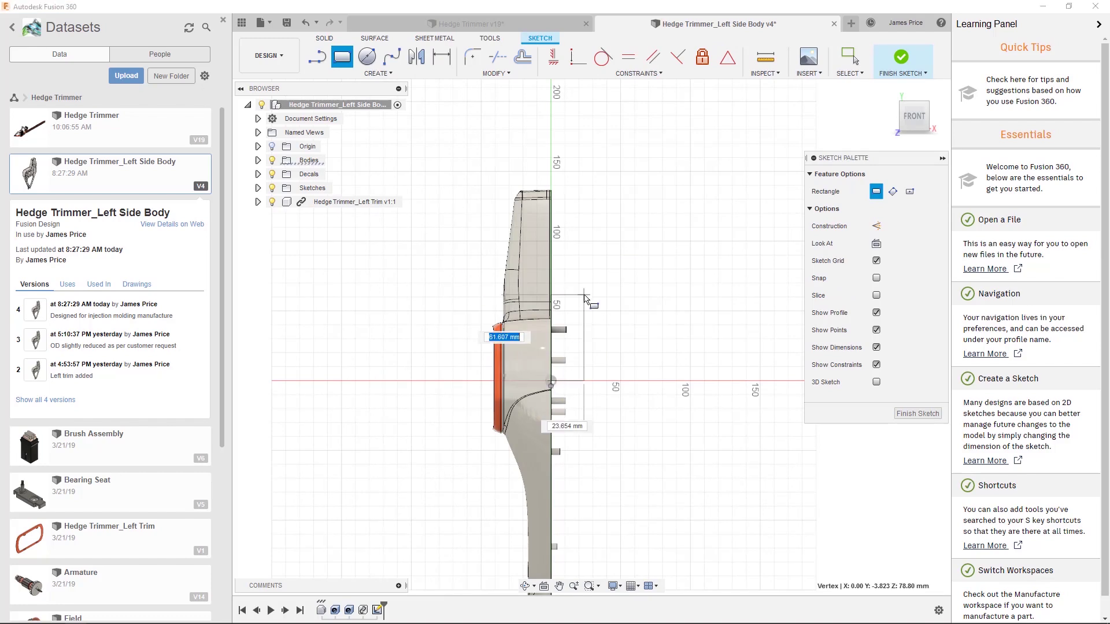
click(620, 303)
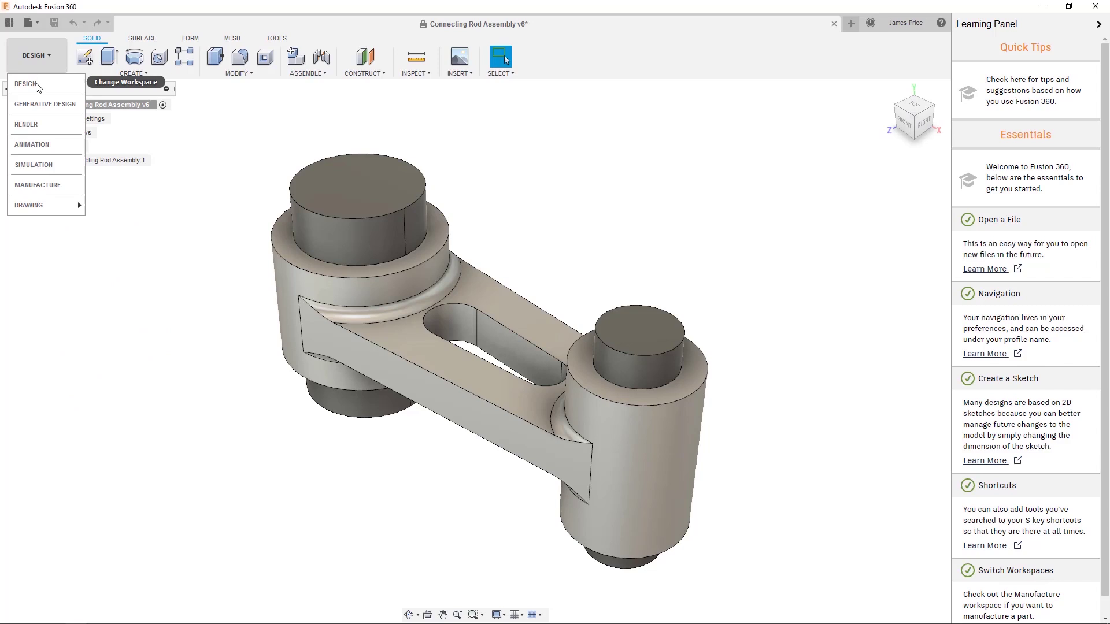
Step: Try the Simulation and Render workspaces, then finish the rectangle sketch on Left Side Body
click(52, 165)
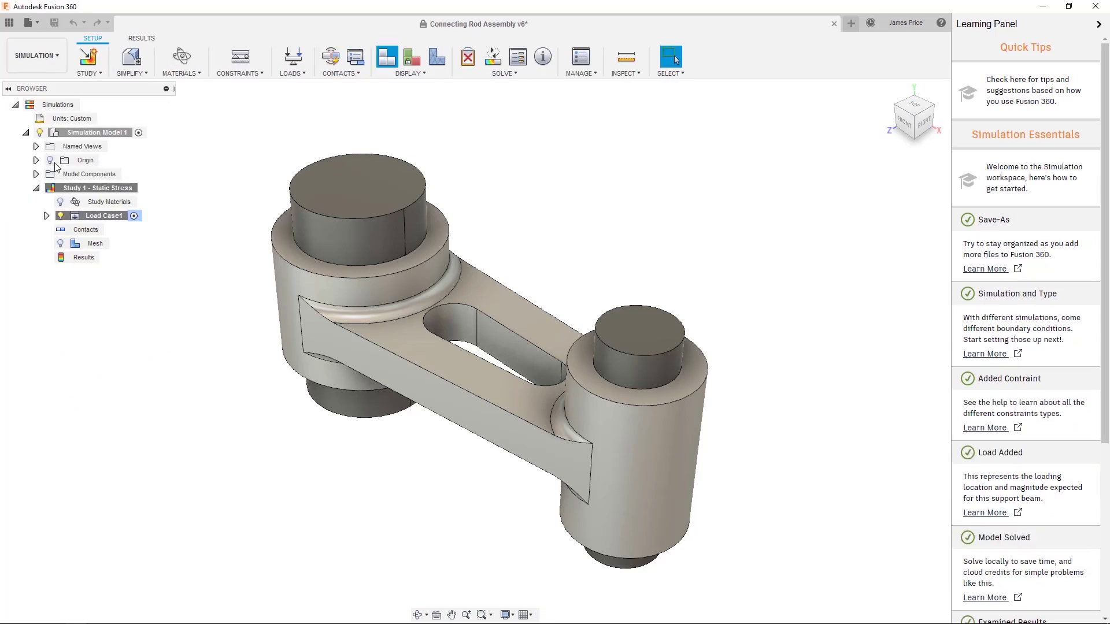
click(30, 63)
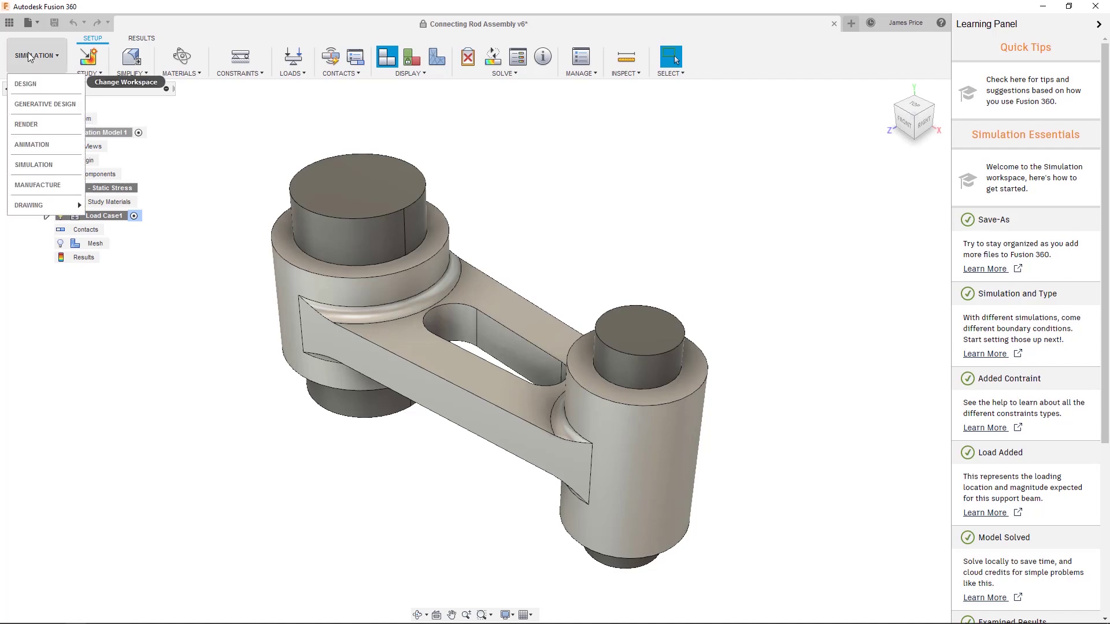
click(48, 122)
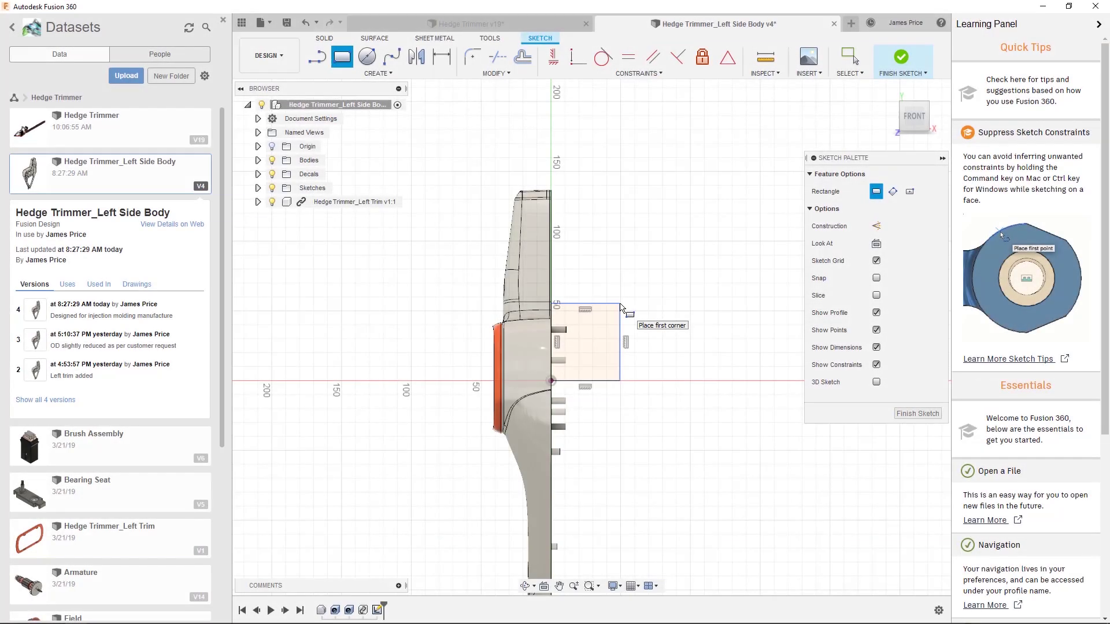
click(906, 59)
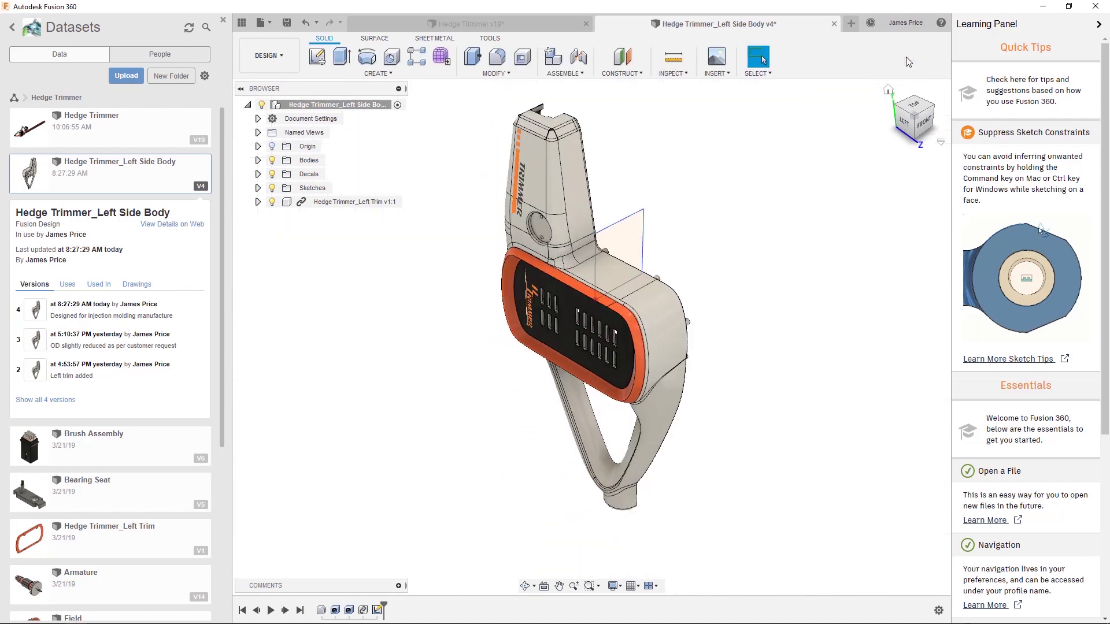
Step: Collapse the Learning Panel, close the Data Panel, and return to the Hedge Trimmer v19 tab
click(1098, 25)
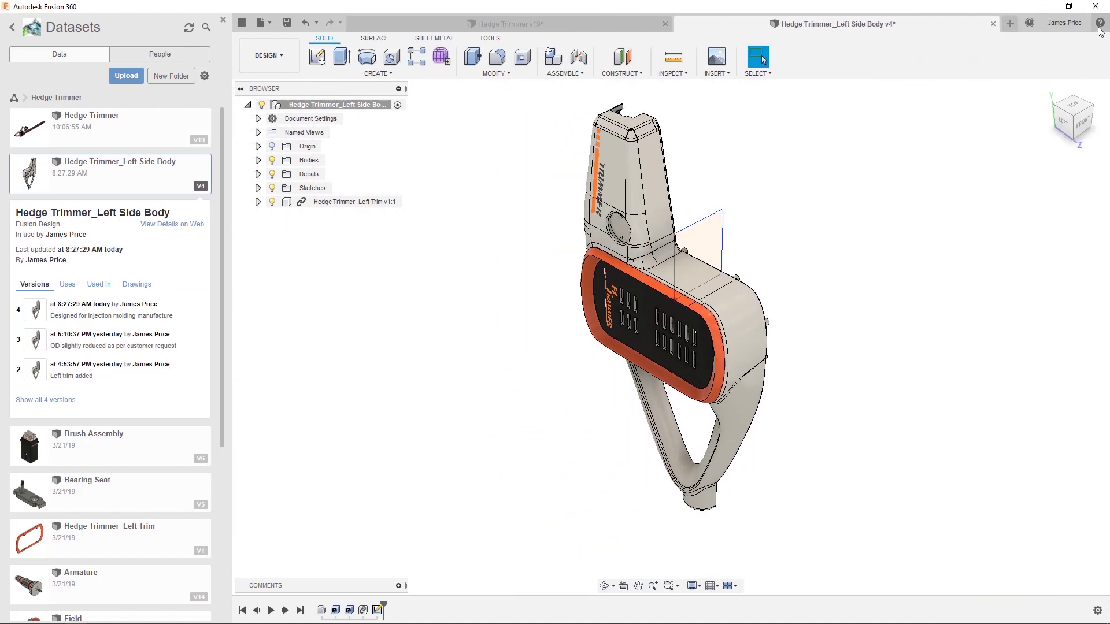
click(222, 20)
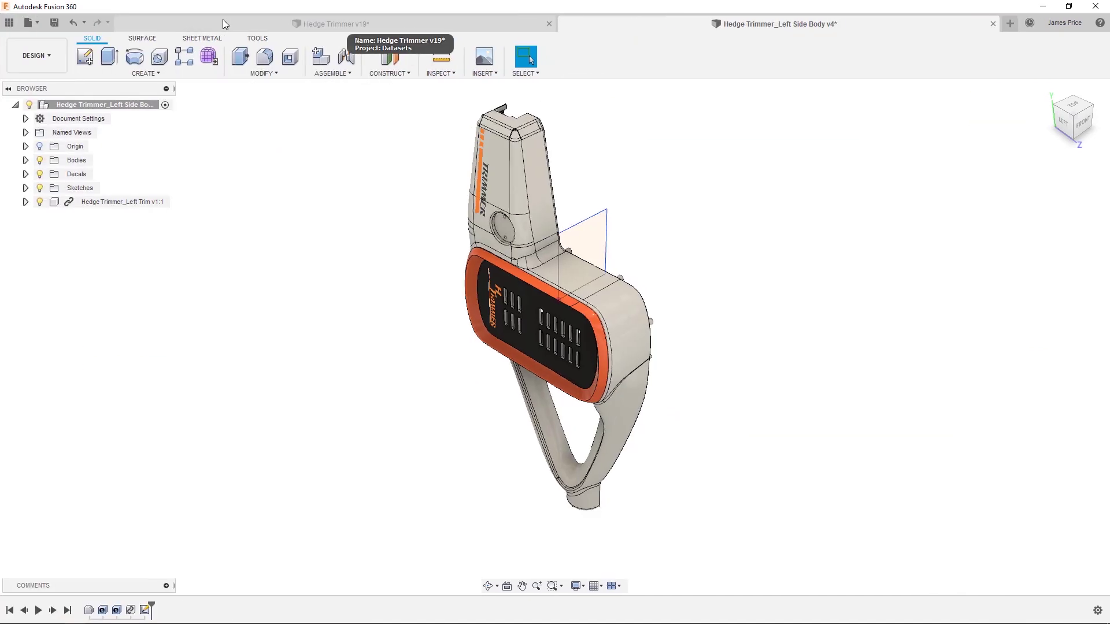
click(223, 20)
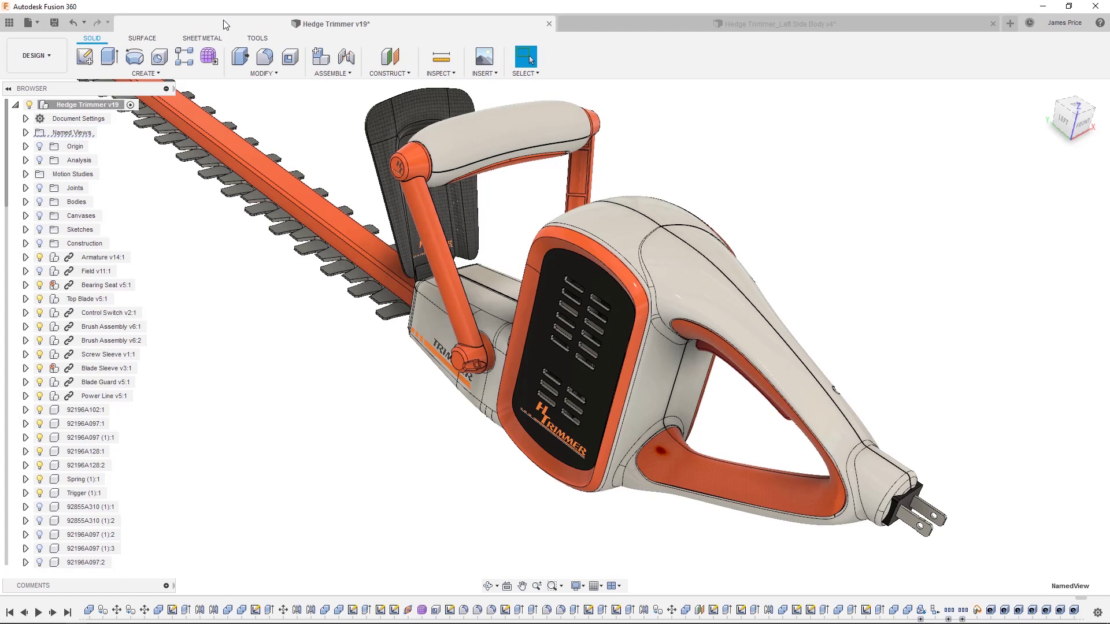
Step: Turn the trimmer through the ViewCube's Left, back-left and top-back-left views, then expand Named Views
click(1065, 122)
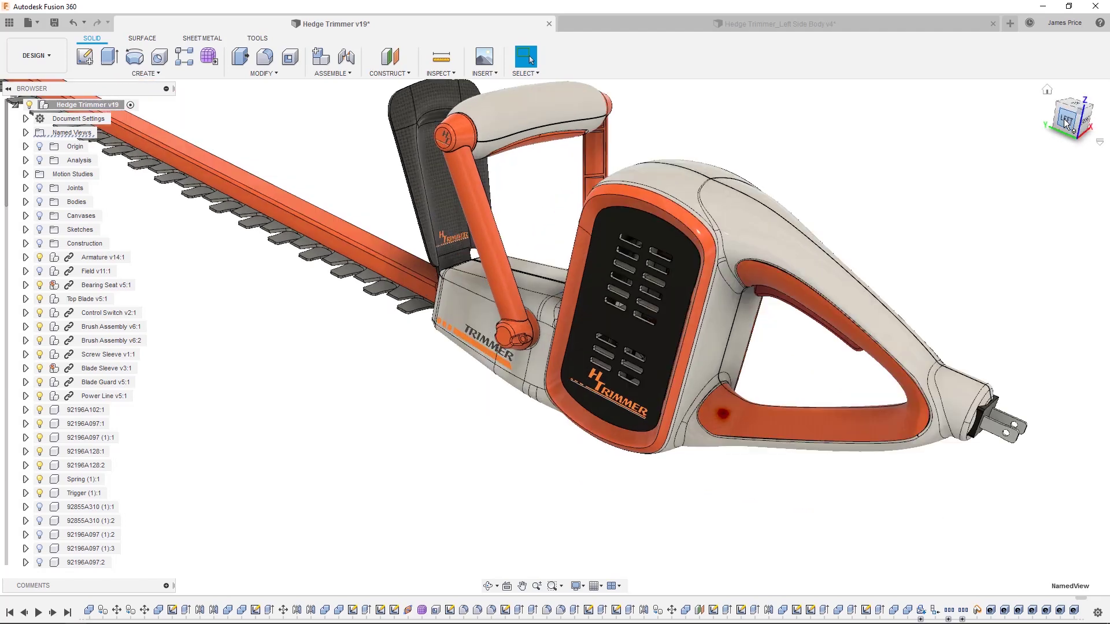
click(1063, 119)
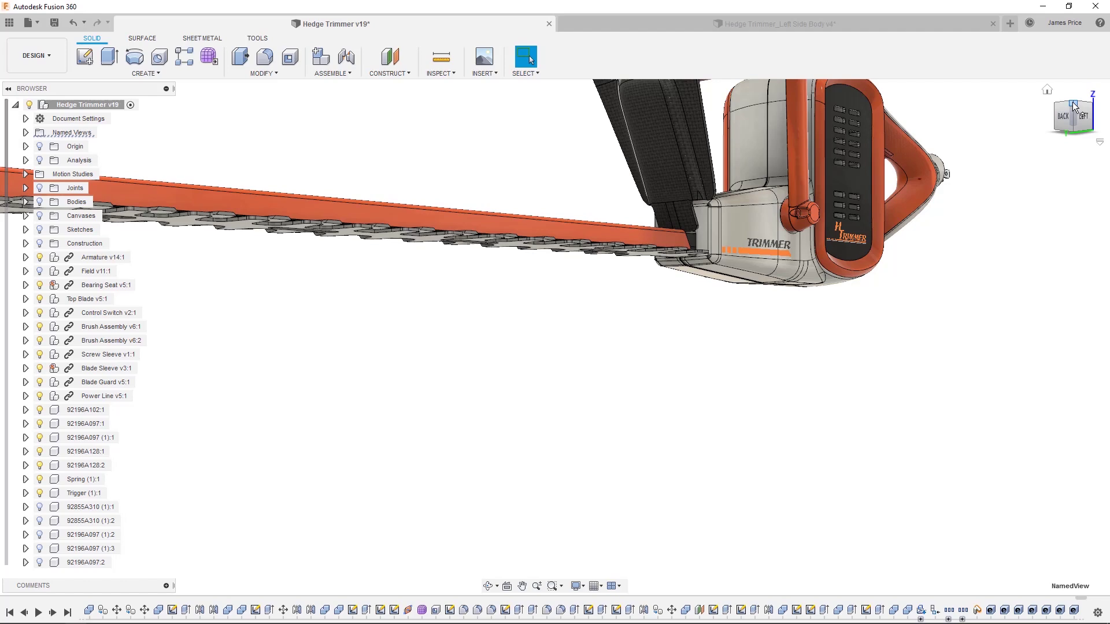
click(1073, 106)
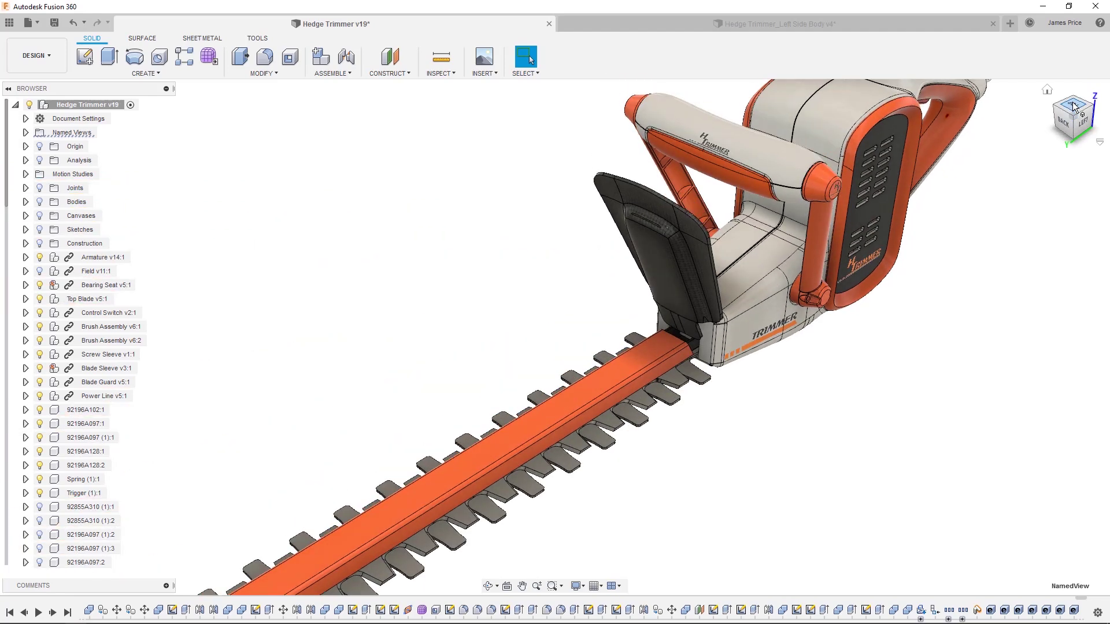
click(1099, 141)
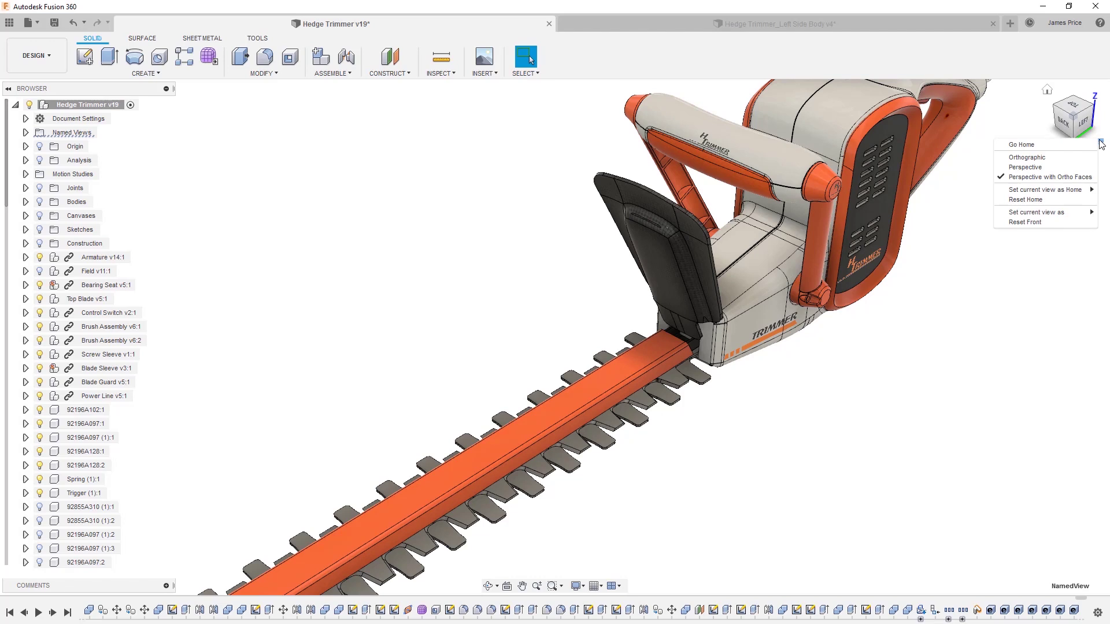
click(1100, 143)
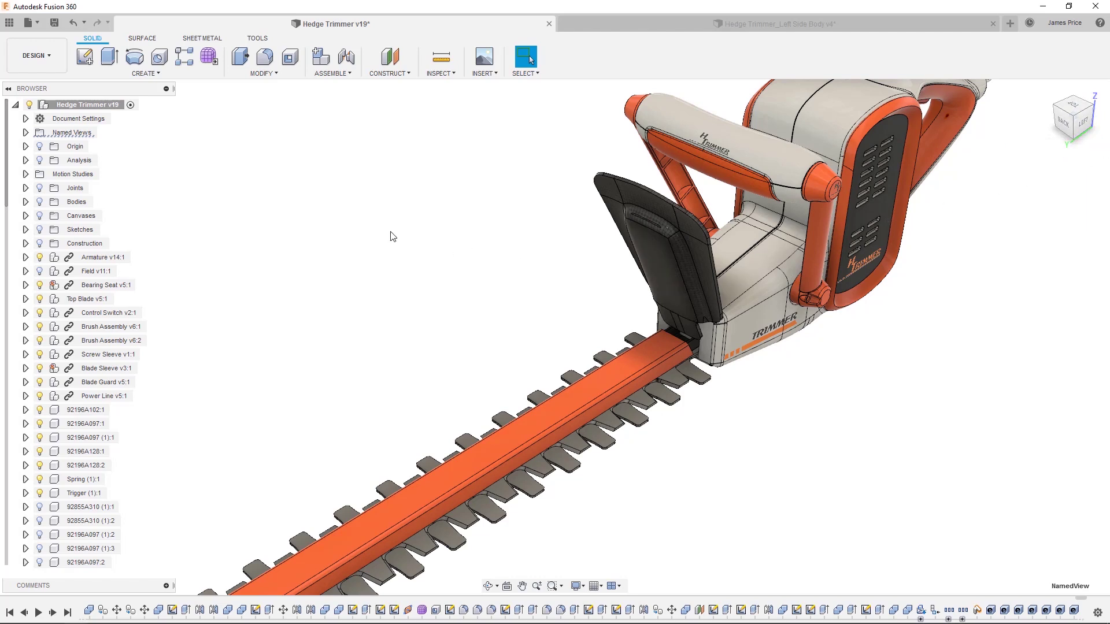
click(25, 133)
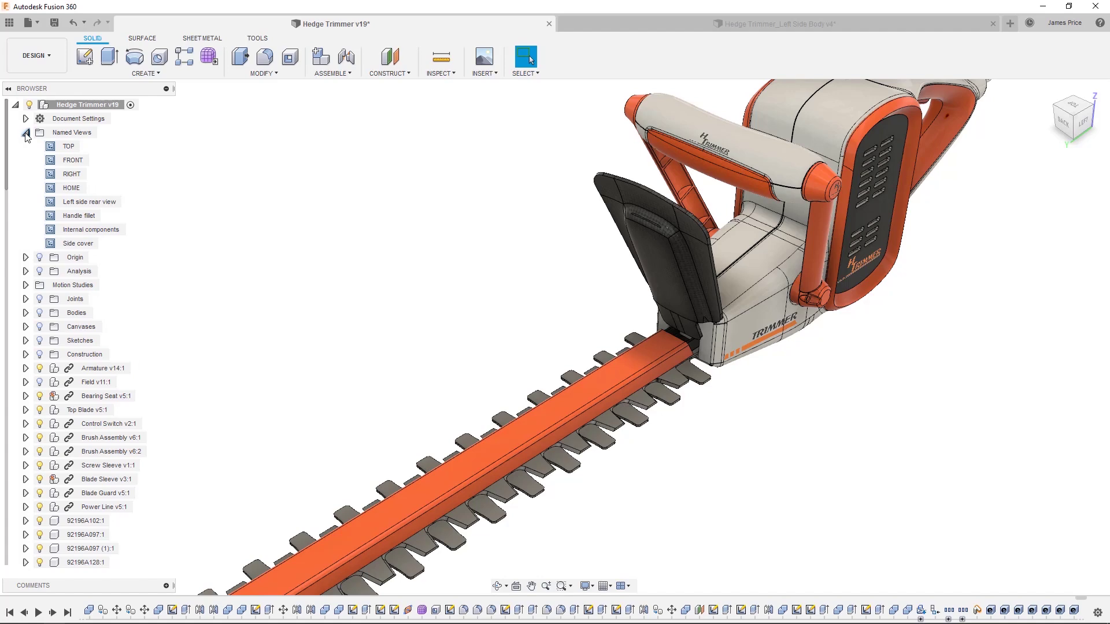
Step: From the Handle fillet view, pin a comment to the Right Side Handle: 'Suggest to increase fillet radius for added strength. Please advise.'
double_click(85, 216)
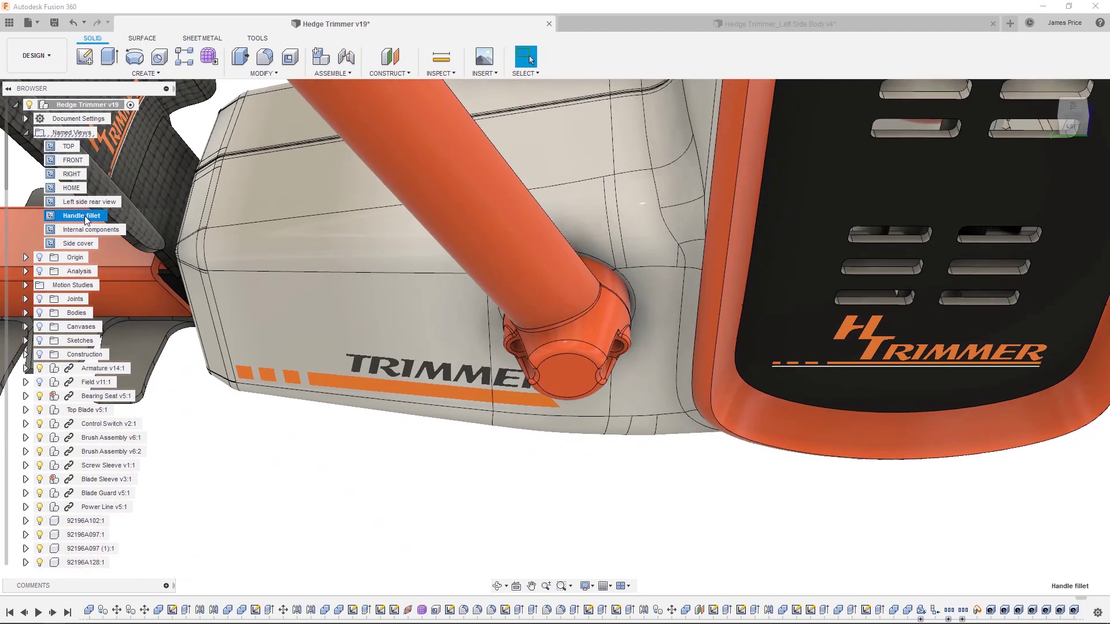
click(166, 586)
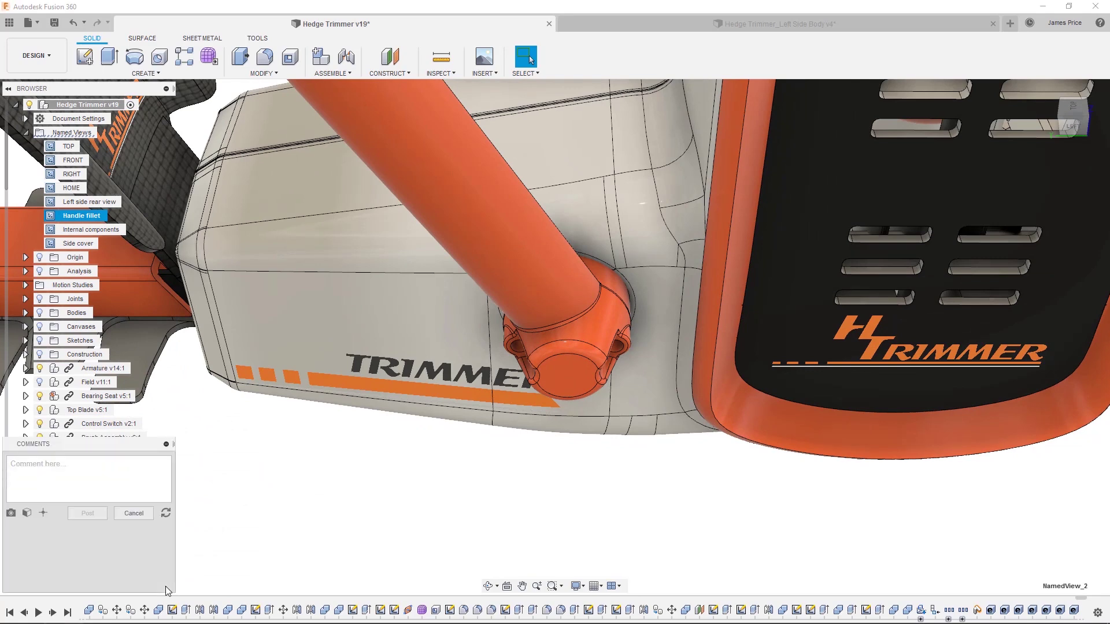
click(43, 512)
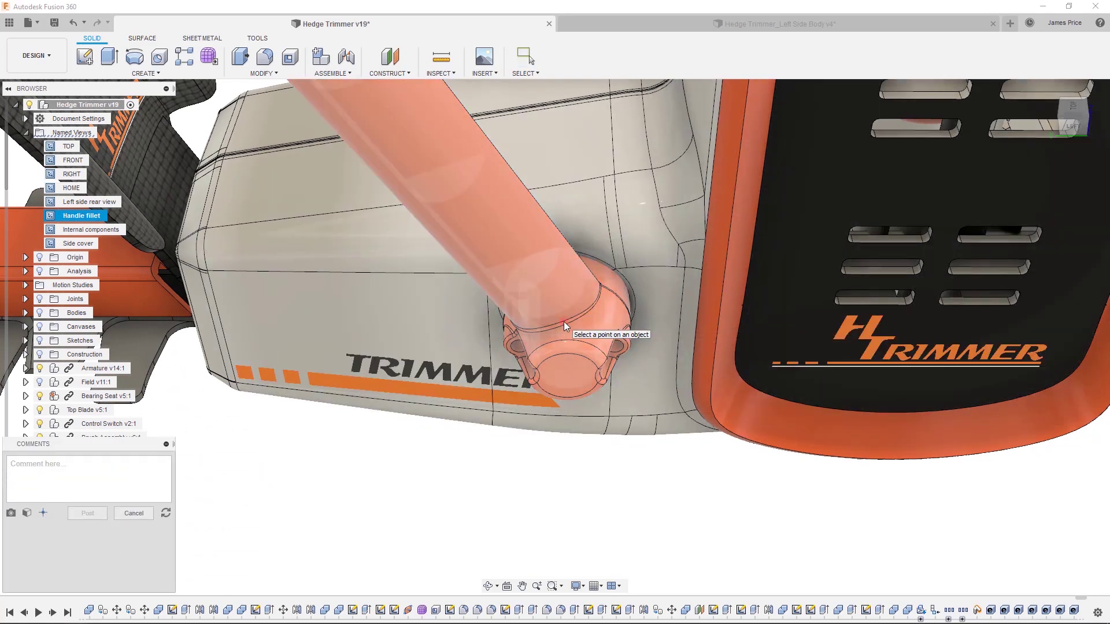
click(564, 321)
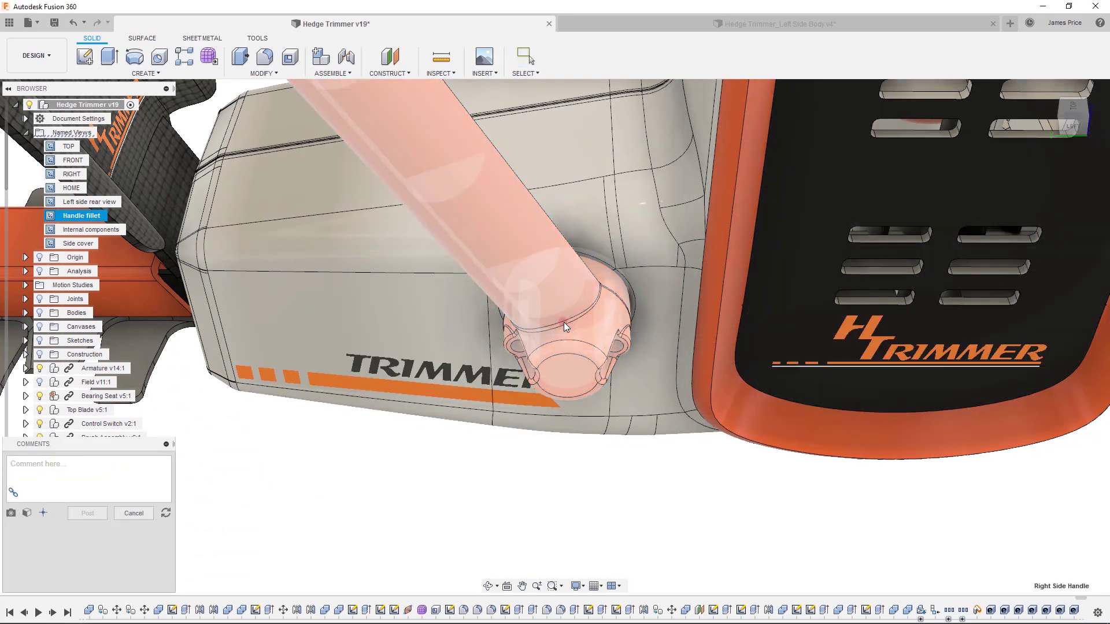
click(120, 466)
text(Suggest to )
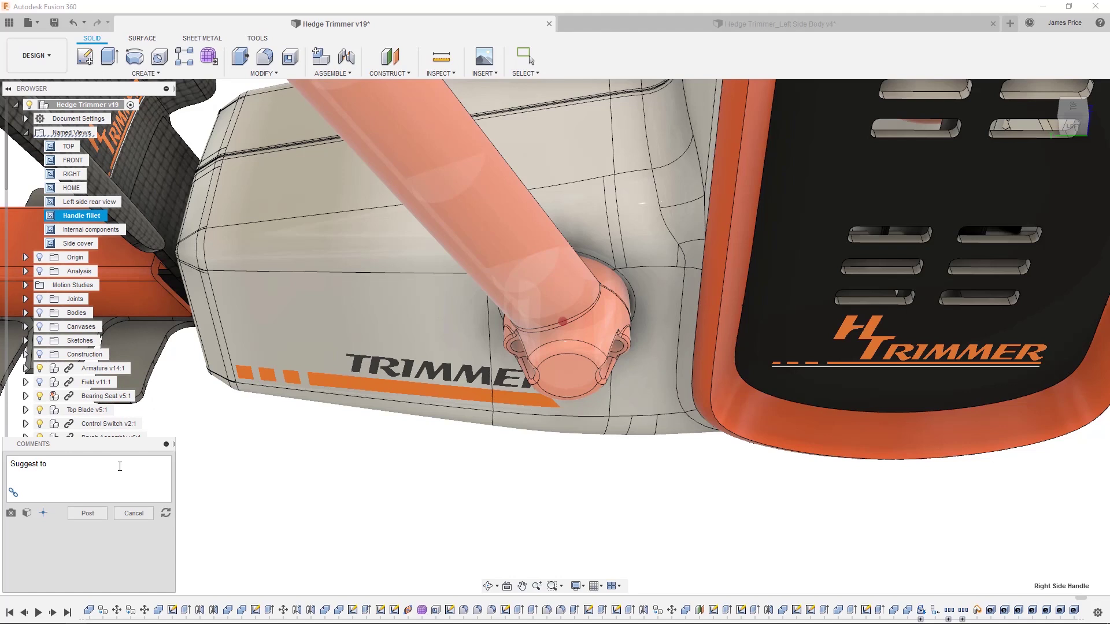
text(increase fillet radius for added strength. Please ad)
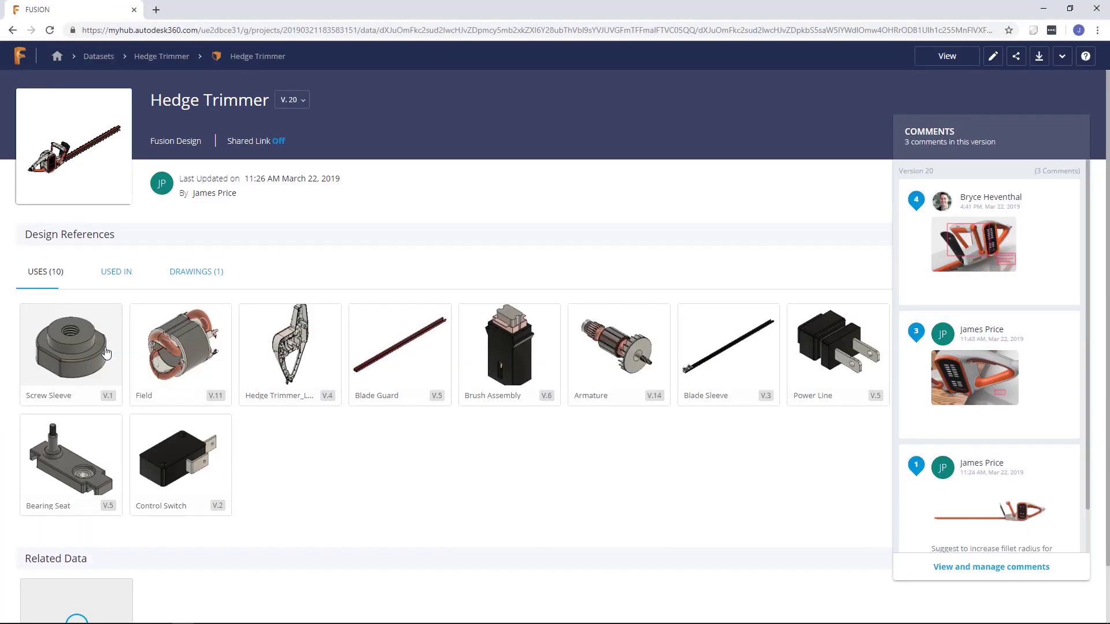
Step: Open comments 1 and 4, then reply to the handle buckling comment thanking the reviewer and noting it
click(992, 515)
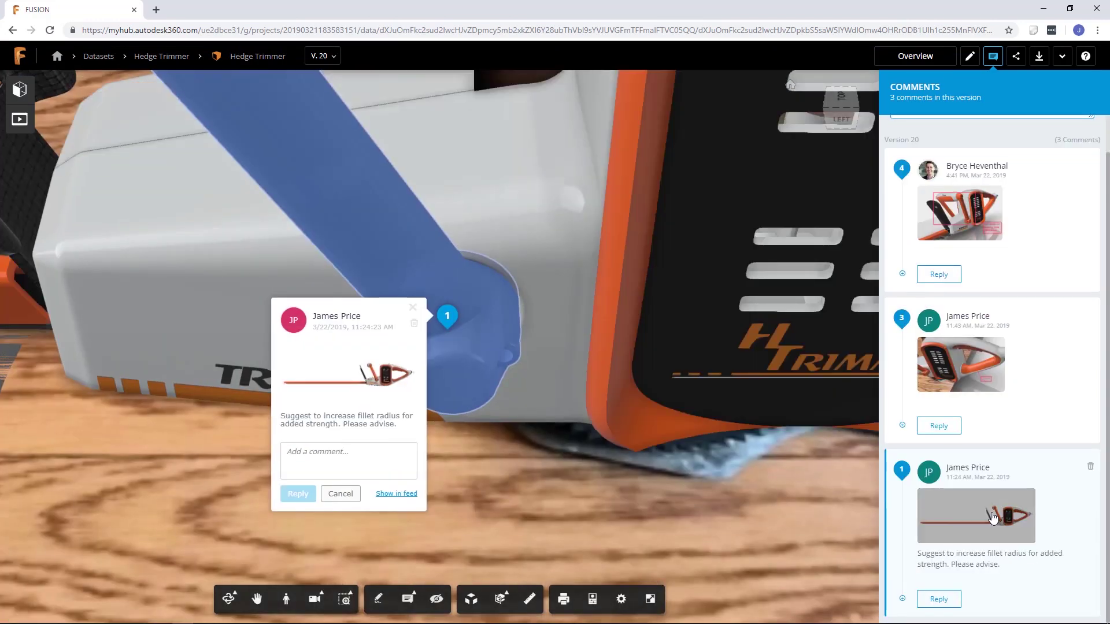
click(958, 216)
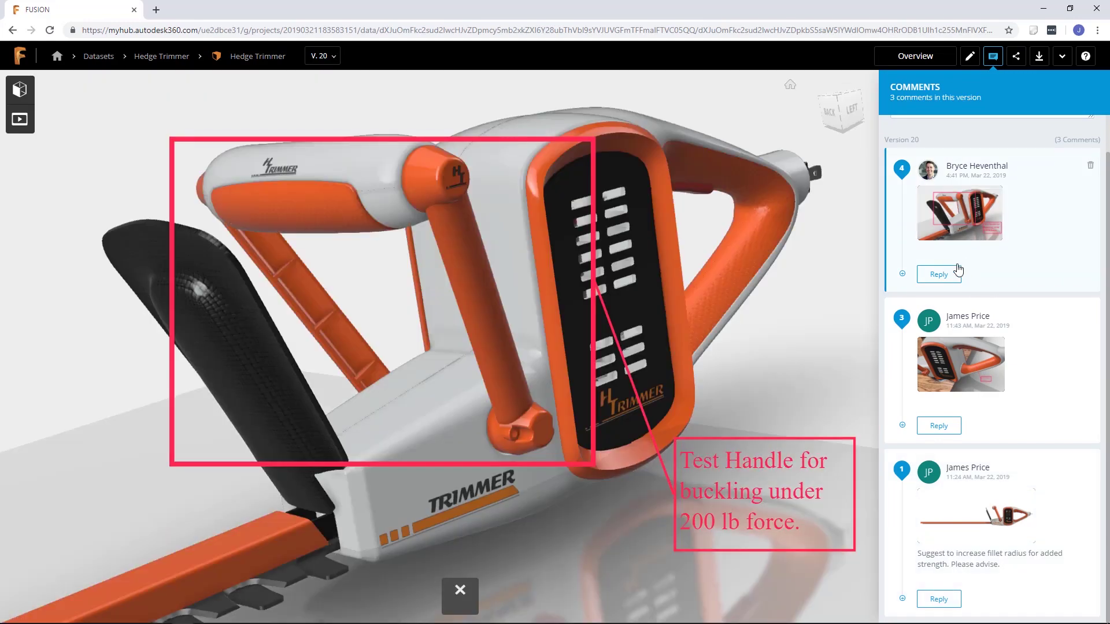
click(957, 271)
text(Thanks Bryce, noted)
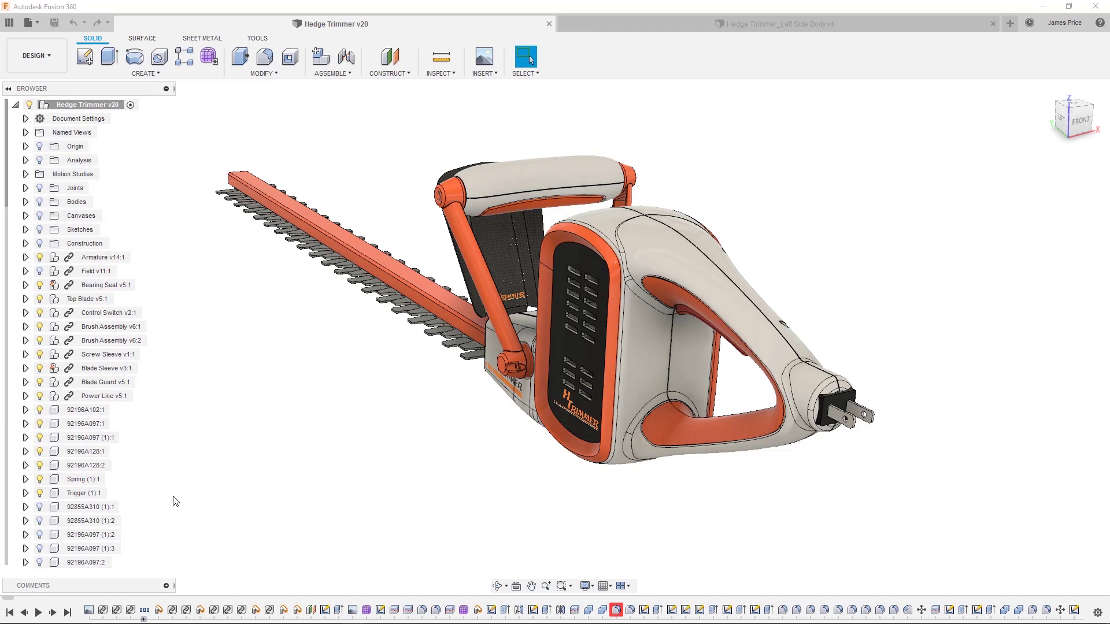
Step: Play the Hedge Trimmer v20 timeline from the beginning to replay its feature history
click(38, 613)
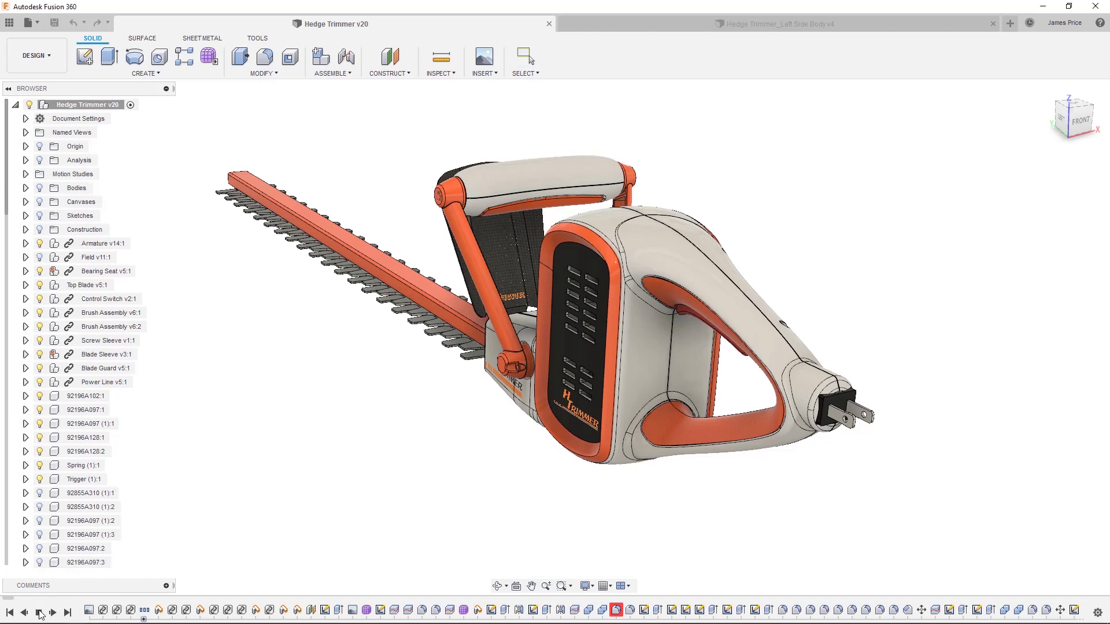